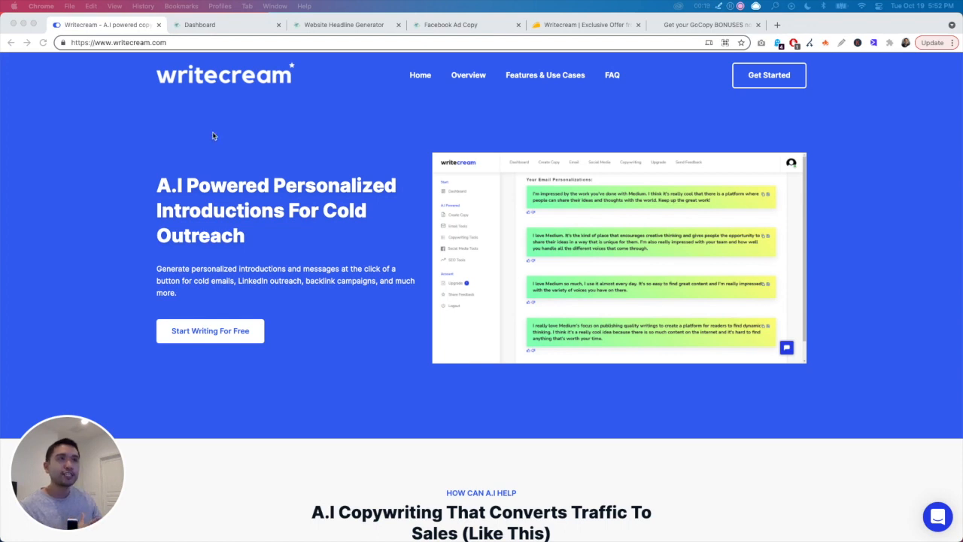
- Switch to the Writecream dashboard and open the Audio Icebreaker tool
left_click(207, 25)
left_click(208, 26)
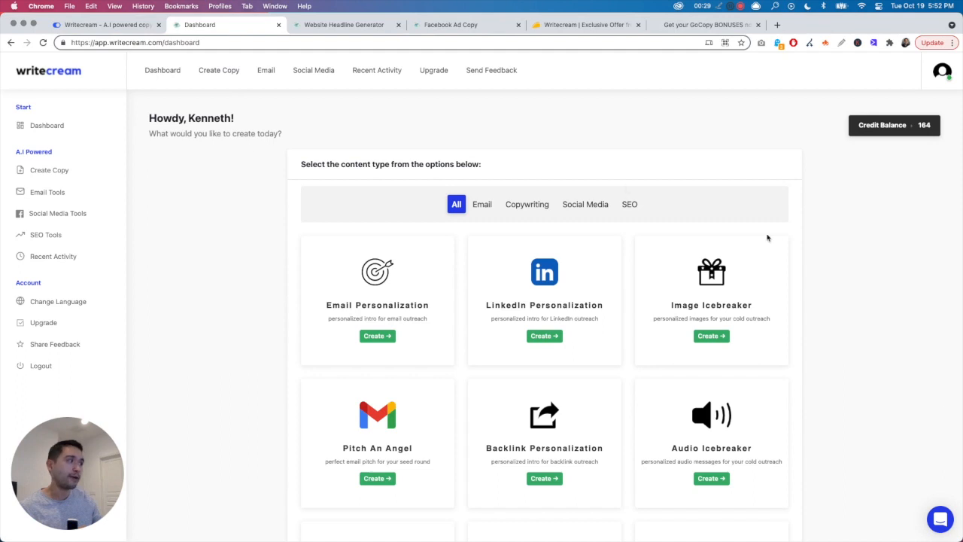
scroll(711, 335, "down", 3)
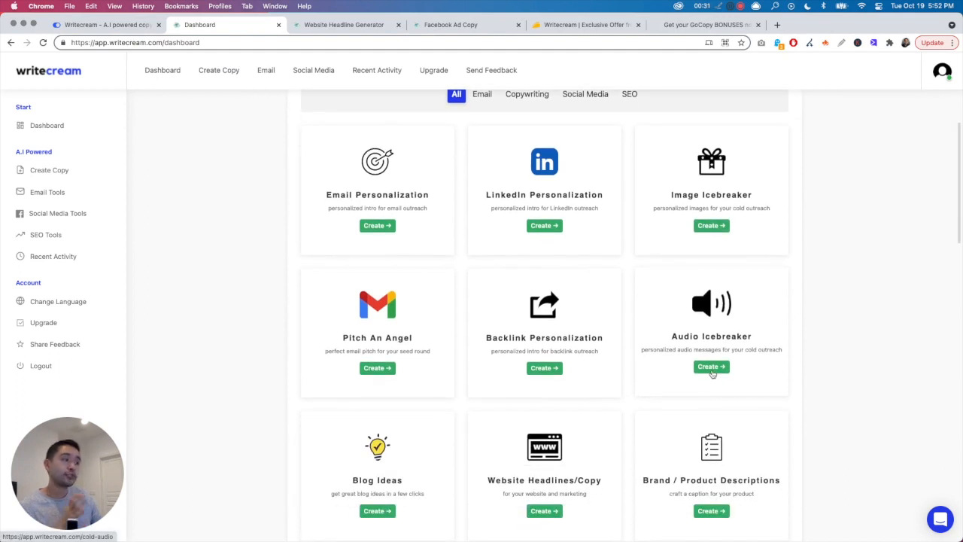
left_click(711, 370)
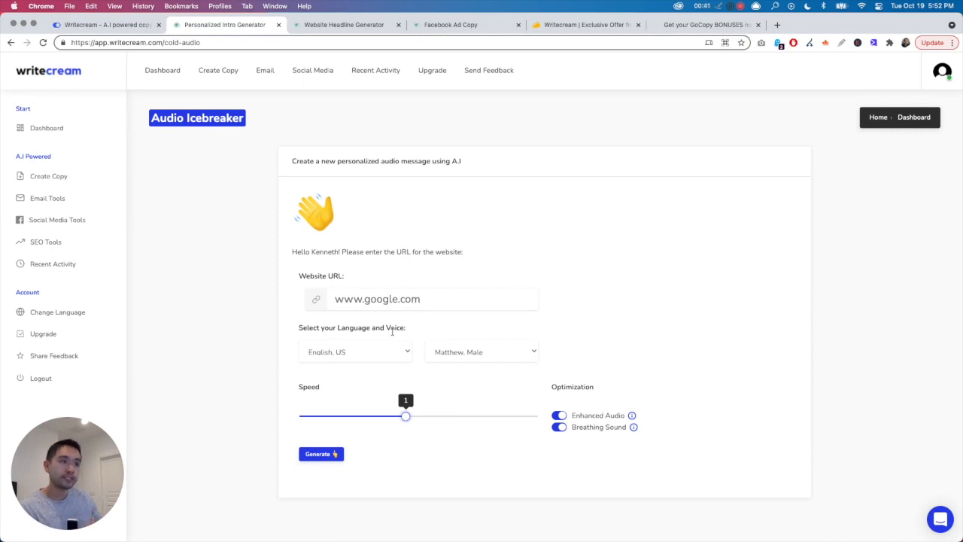
- Check the available languages for the audio message and set its voice to Justin, Male (child)
left_click(342, 352)
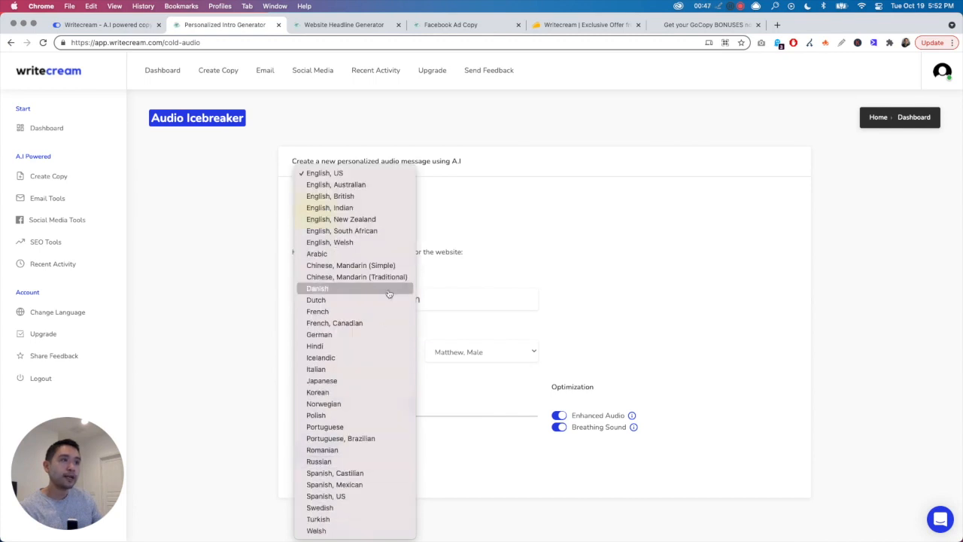
left_click(494, 256)
left_click(470, 352)
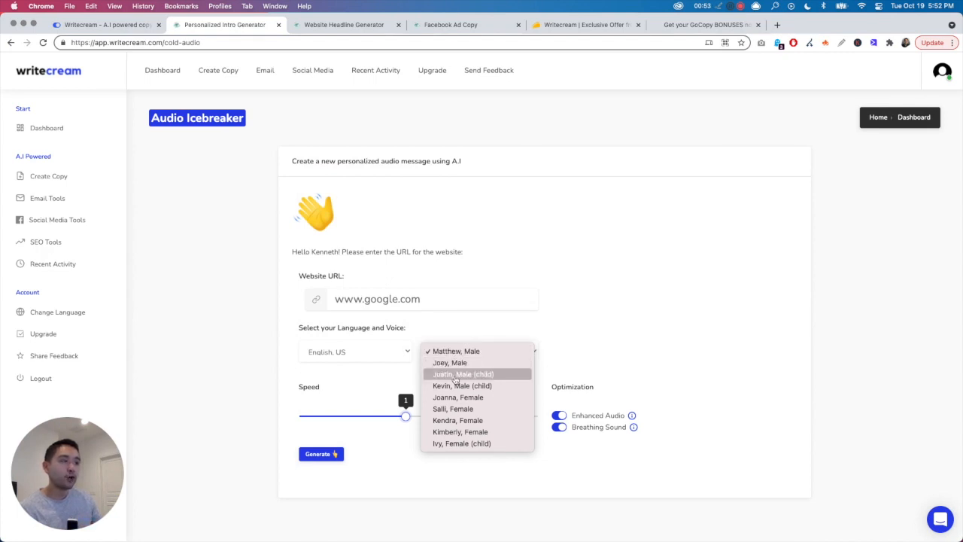
left_click(456, 375)
left_click(456, 354)
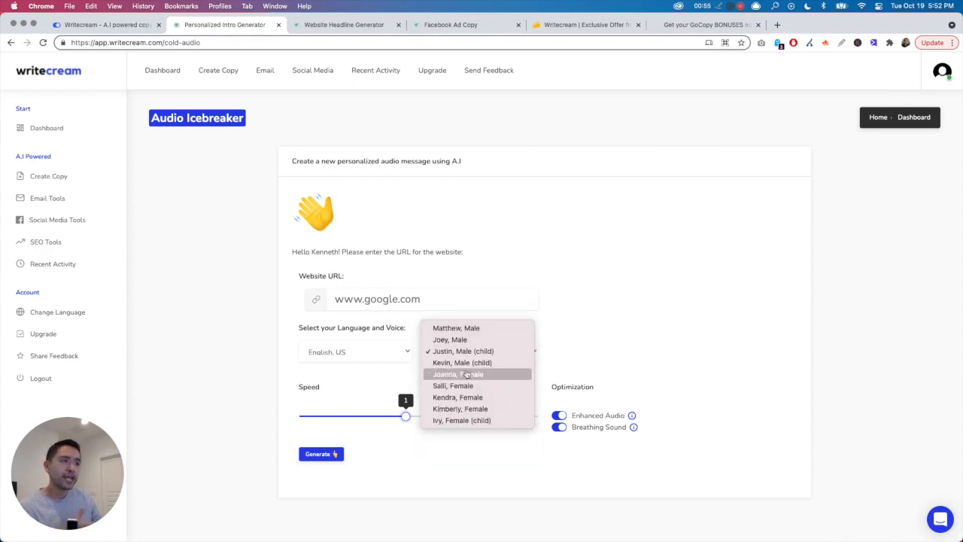
left_click(627, 312)
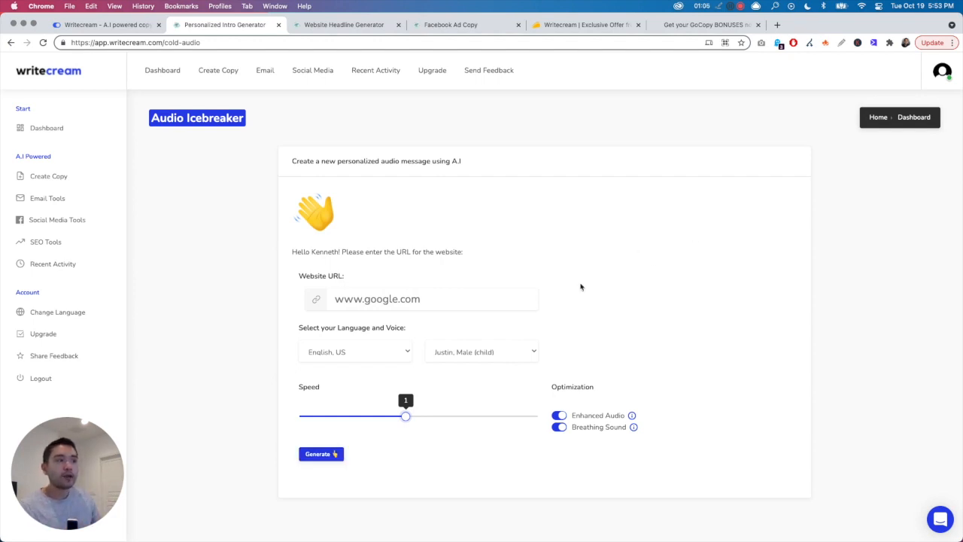
- Look through the voice and language choices of the Audio Icebreaker once more
left_click(457, 359)
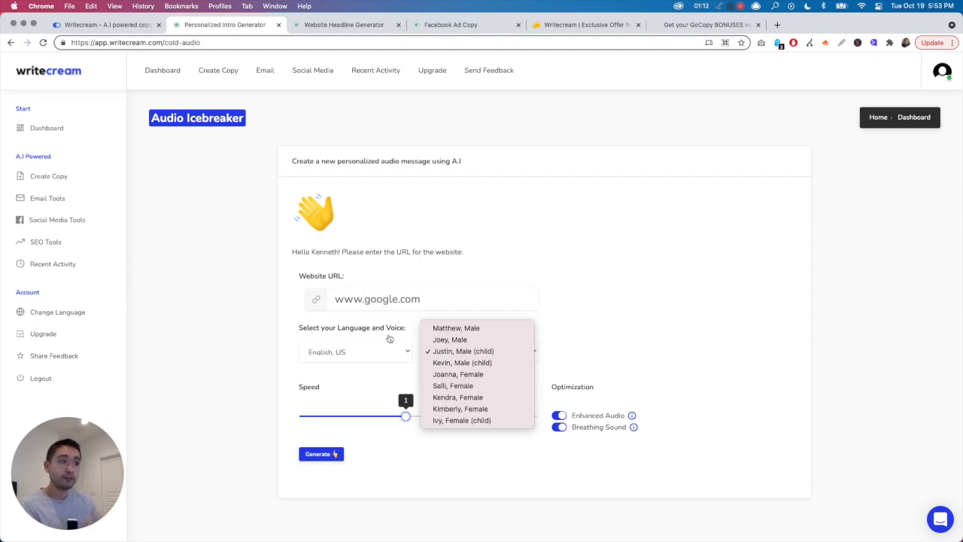
left_click(386, 344)
left_click(370, 351)
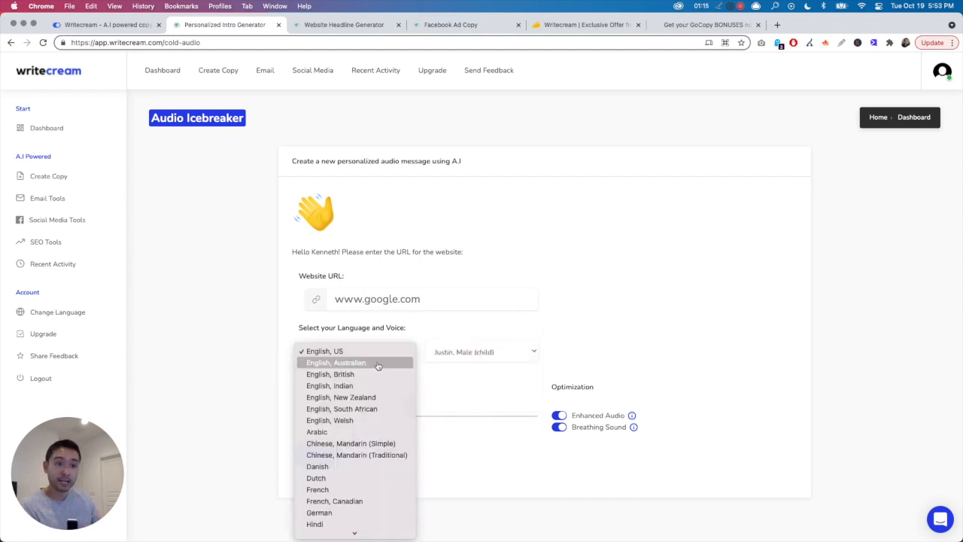
left_click(265, 325)
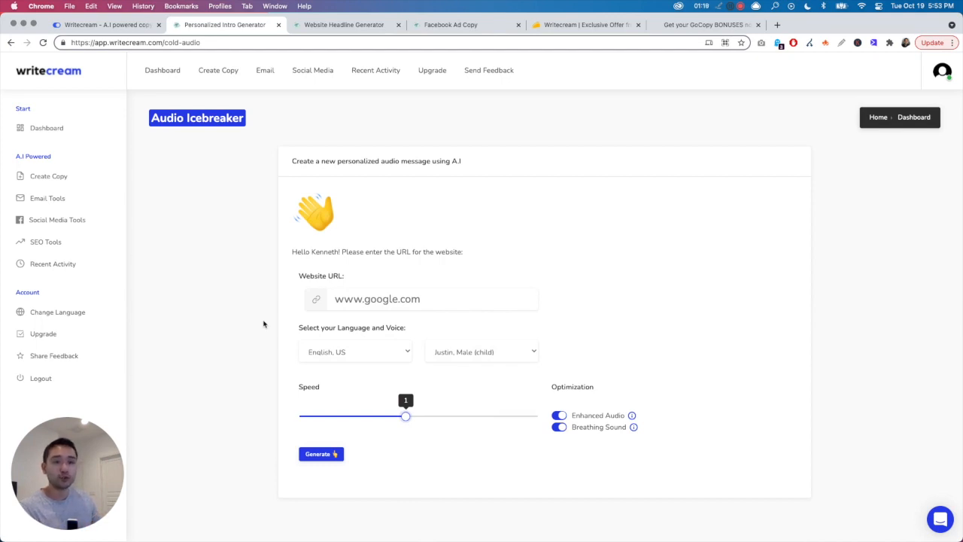
- Return to the dashboard and filter the content types to Email
left_click(50, 133)
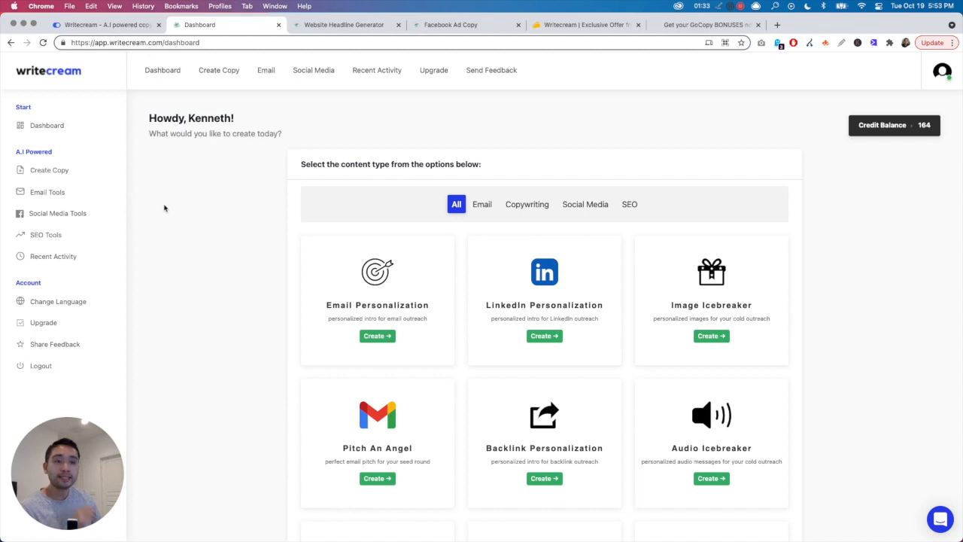
scroll(194, 214, "down", 2)
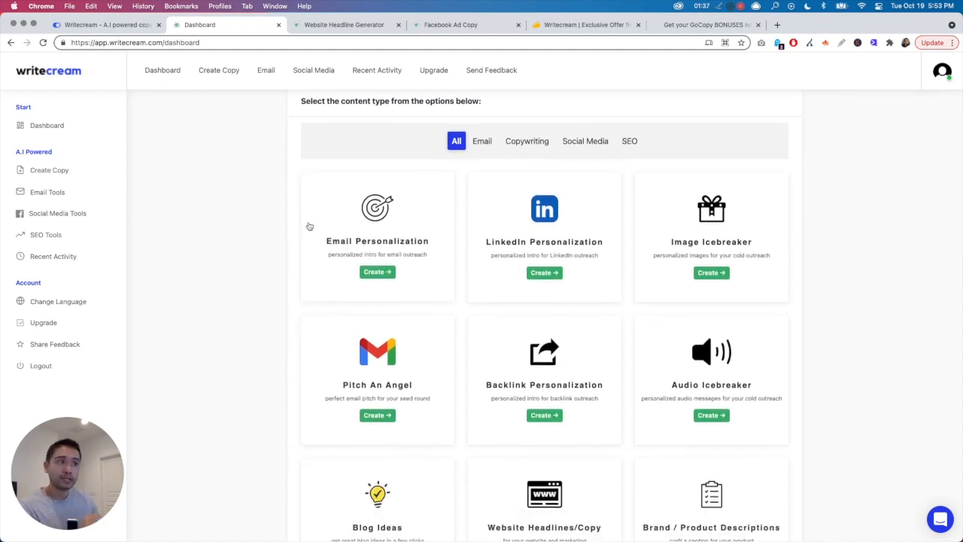
left_click(481, 141)
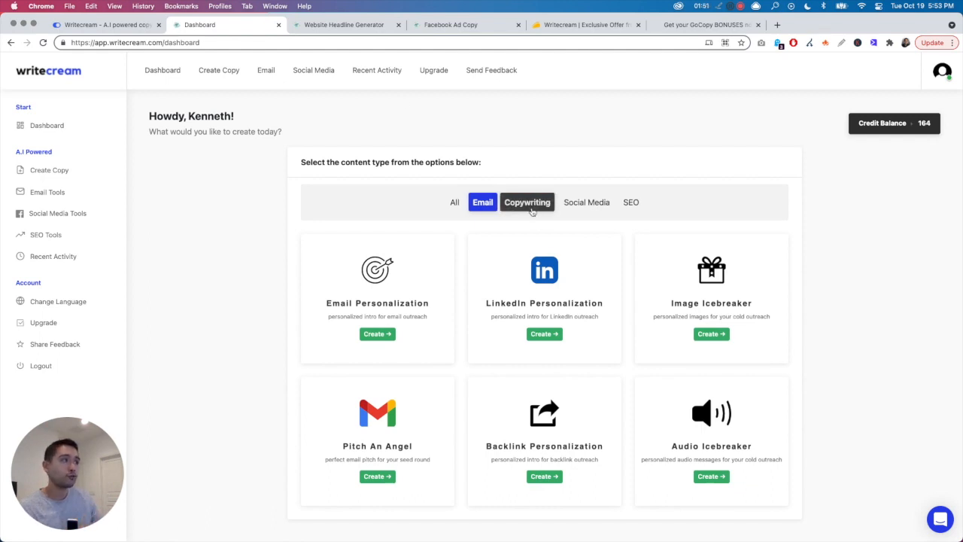
- Examine the Website Headline Generator page, comparing the chicago dentist name and product description with the generated headlines
left_click(358, 28)
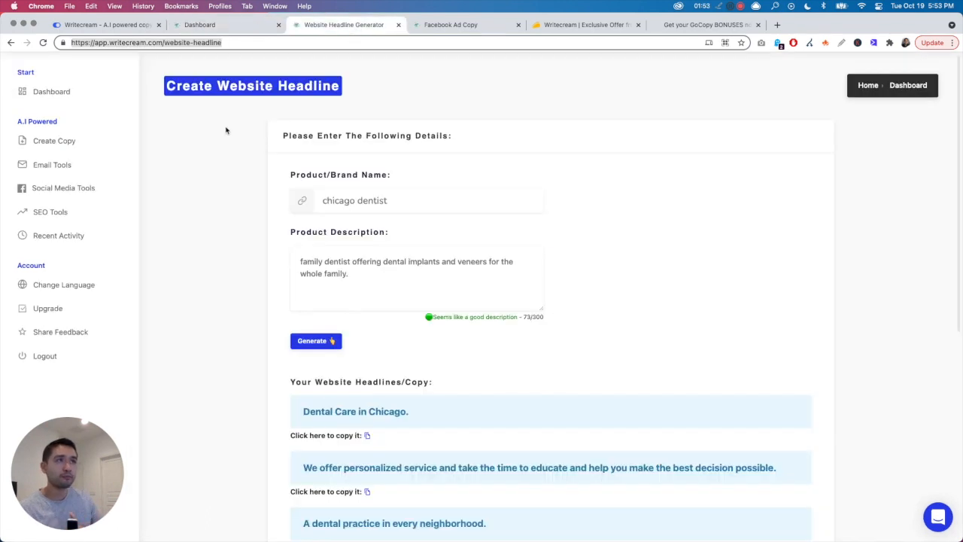
scroll(292, 174, "up", 1)
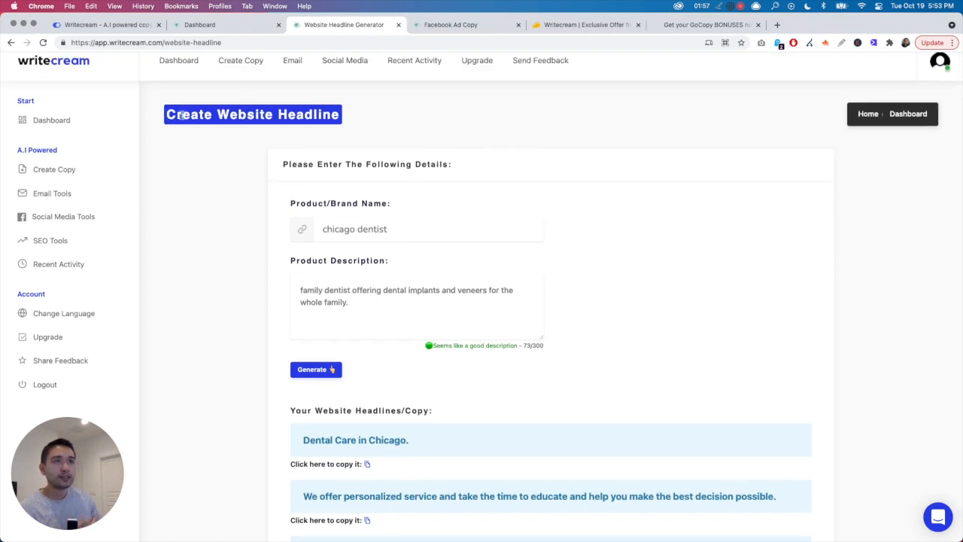
scroll(333, 140, "down", 1)
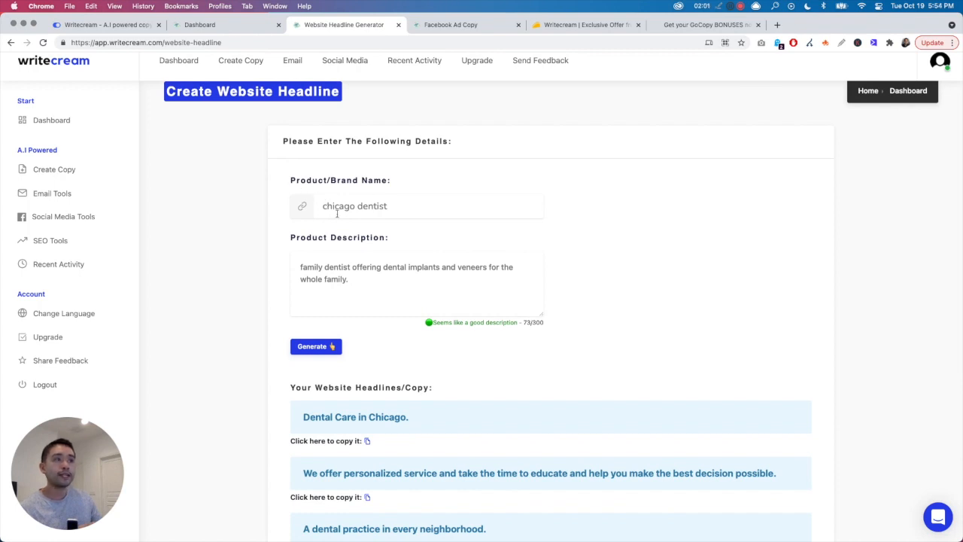
scroll(330, 253, "down", 4)
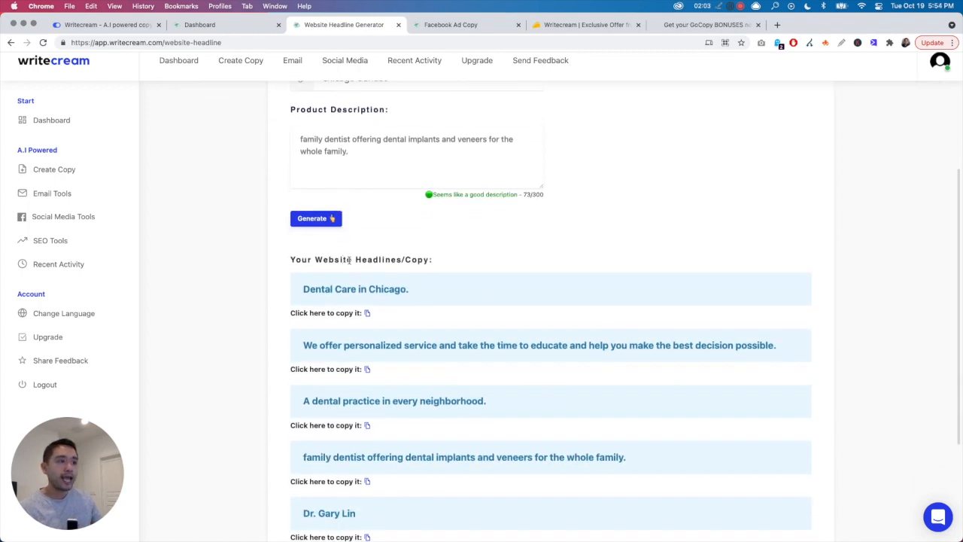
scroll(349, 260, "down", 2)
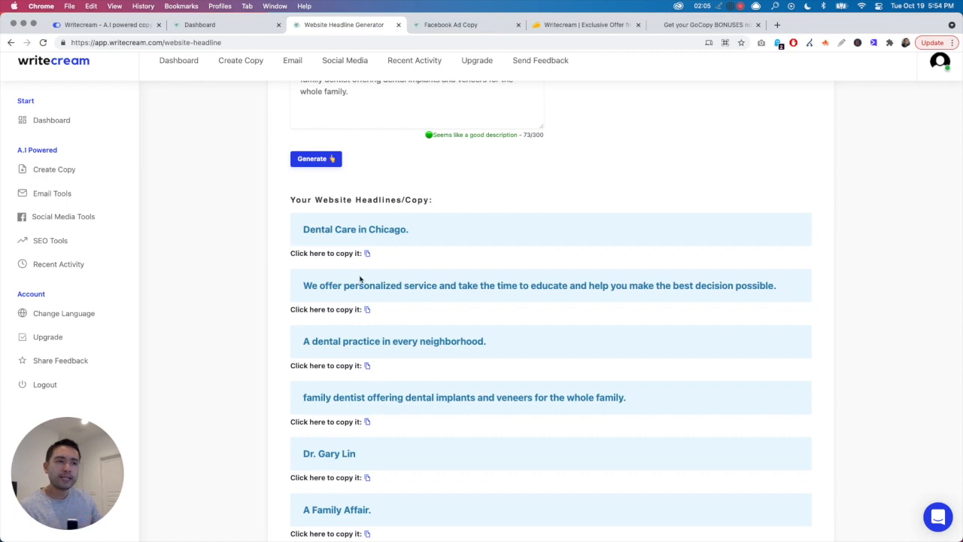
scroll(360, 271, "up", 3)
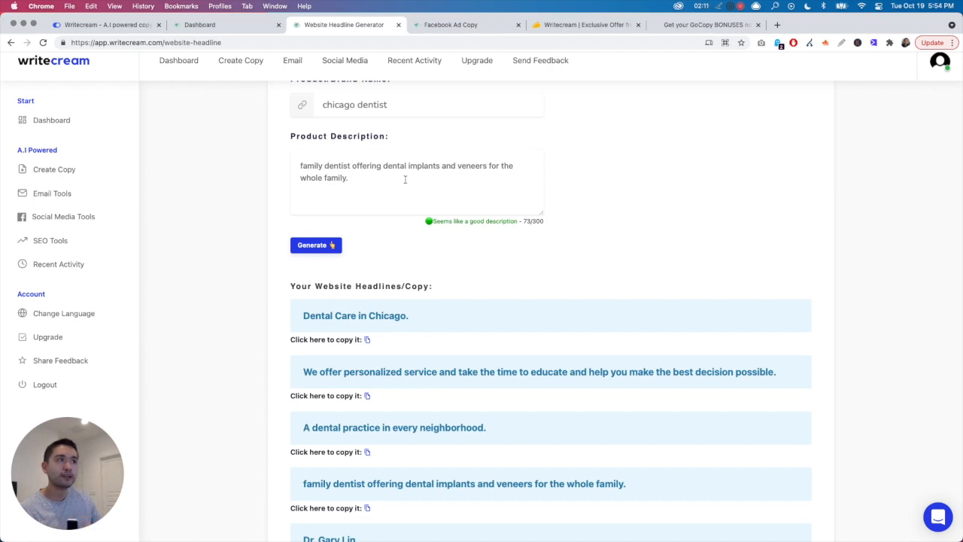
scroll(309, 195, "up", 2)
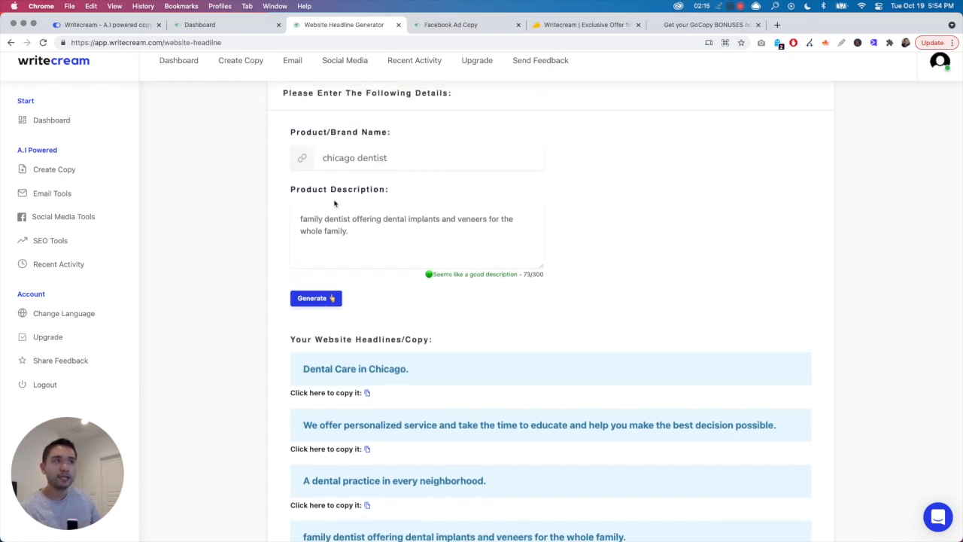
scroll(336, 206, "down", 5)
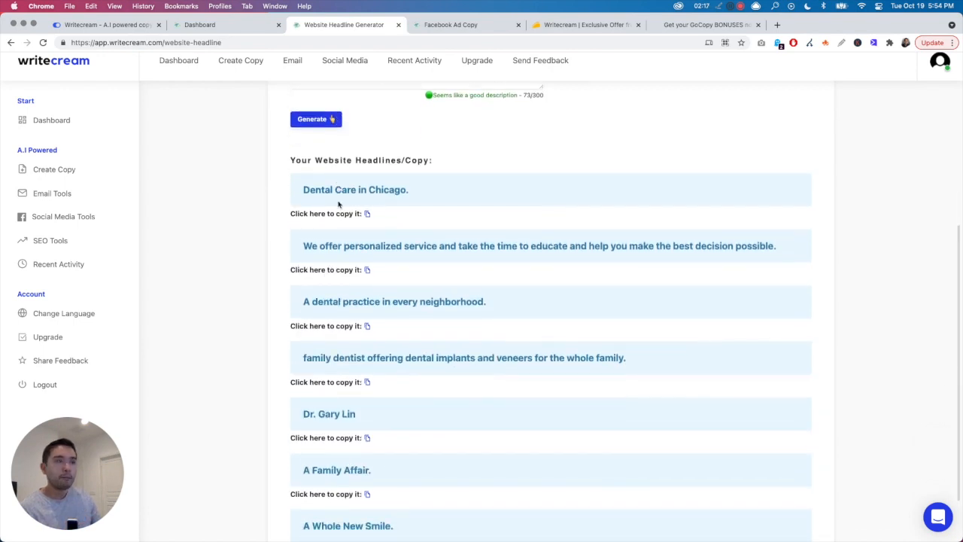
scroll(335, 205, "down", 2)
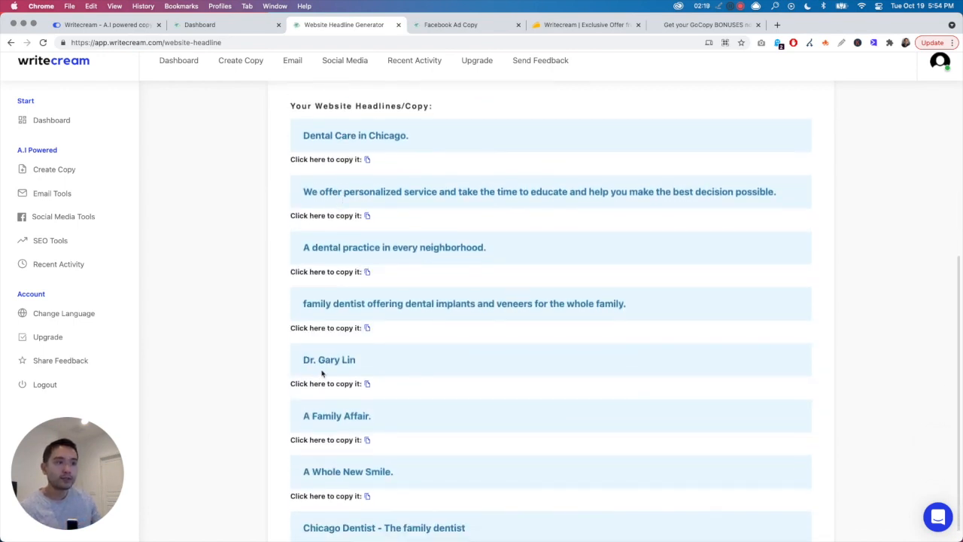
- Highlight individual generated headlines, including "A Family Affair." and "A Whole New Smile.", and compare them with the entered description
triple_click(394, 363)
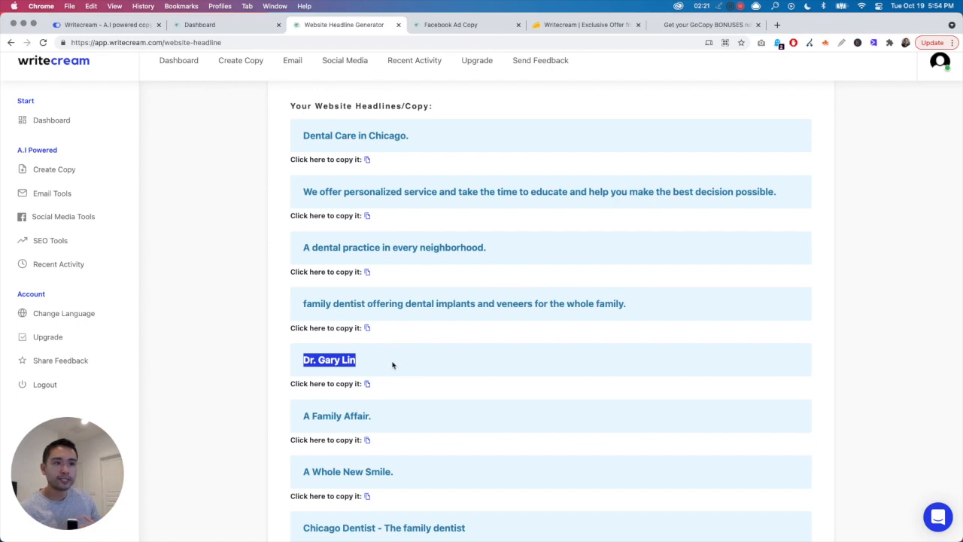
scroll(392, 364, "down", 2)
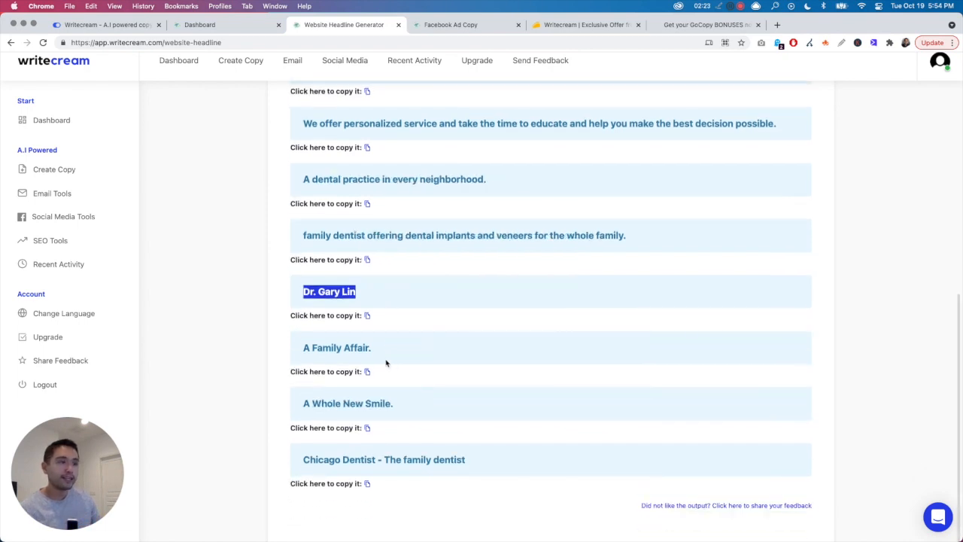
left_click_drag(301, 350, 386, 352)
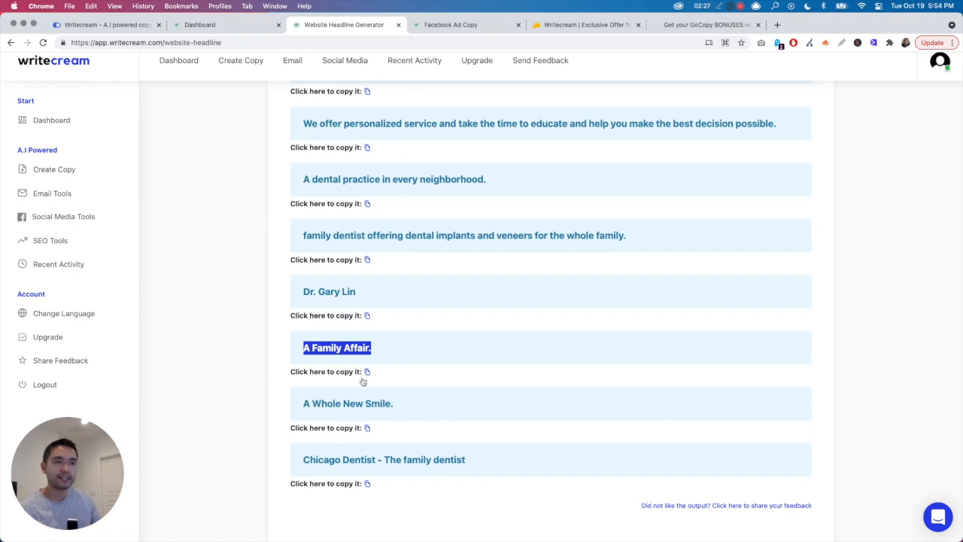
left_click_drag(302, 403, 416, 408)
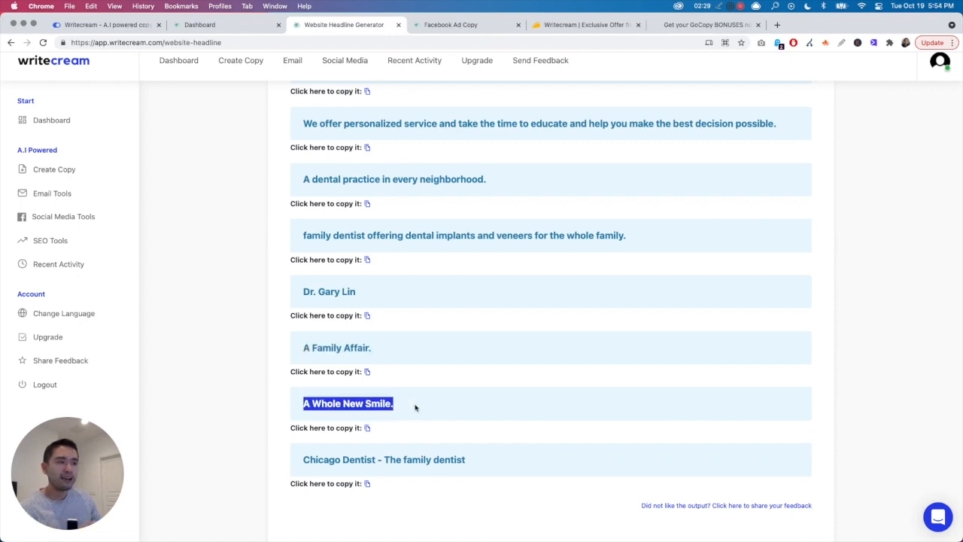
scroll(412, 407, "up", 4)
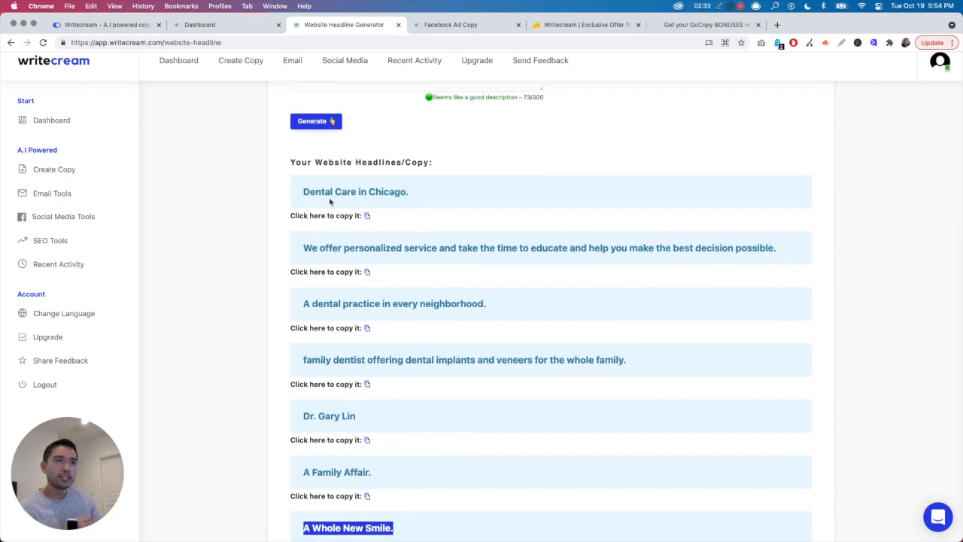
left_click_drag(310, 193, 429, 200)
left_click(430, 199)
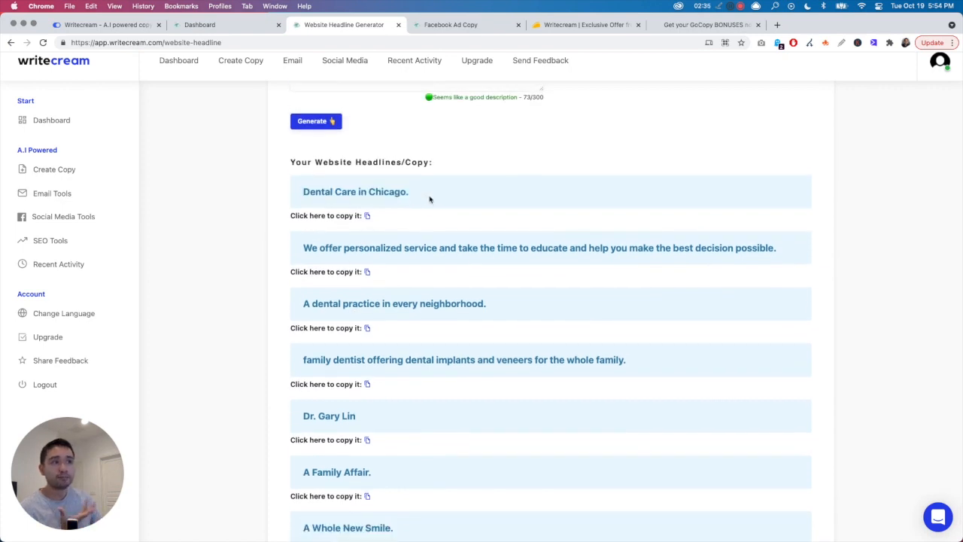
scroll(420, 225, "up", 4)
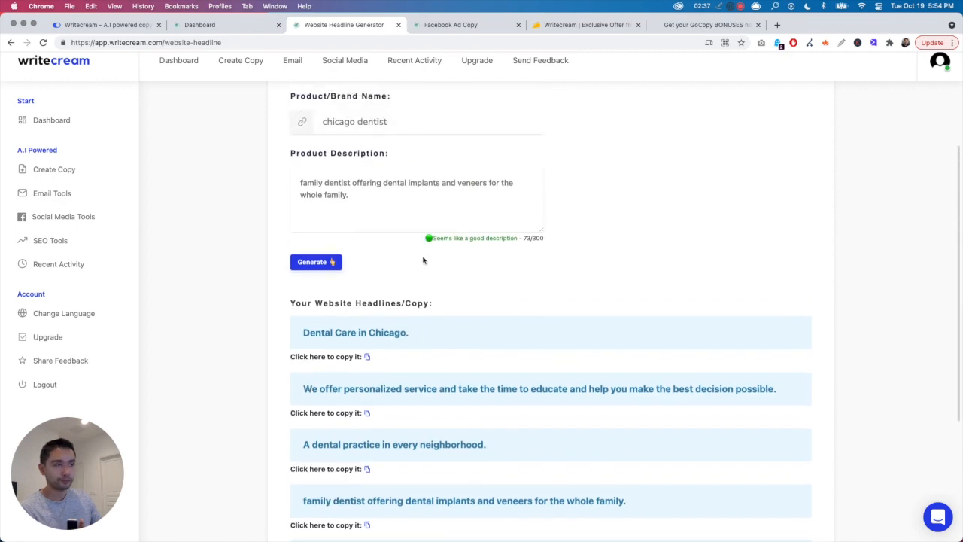
scroll(395, 317, "down", 4)
scroll(396, 322, "down", 1)
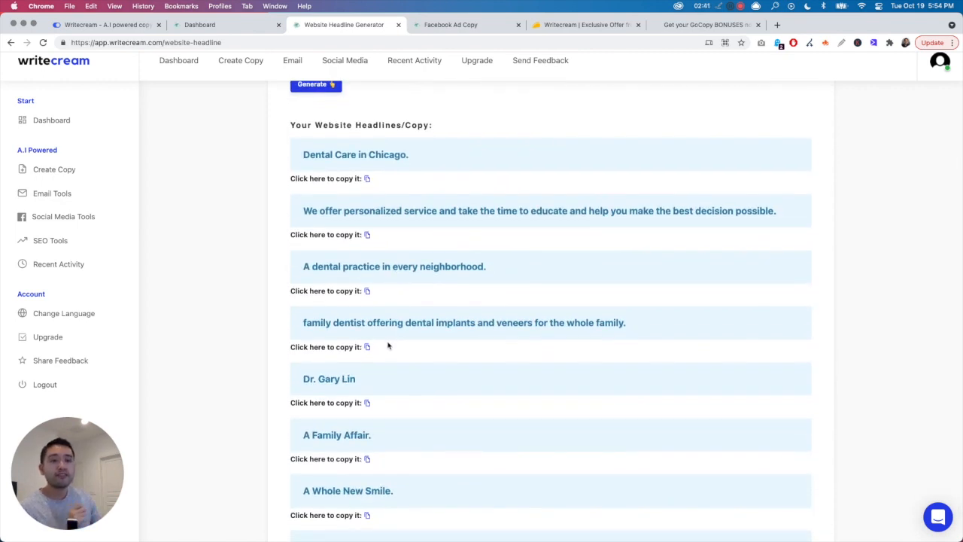
- Switch to the Facebook Ad Copy page and examine the product details and all ad copies generated for chicago dentist
left_click(457, 27)
scroll(252, 119, "up", 1)
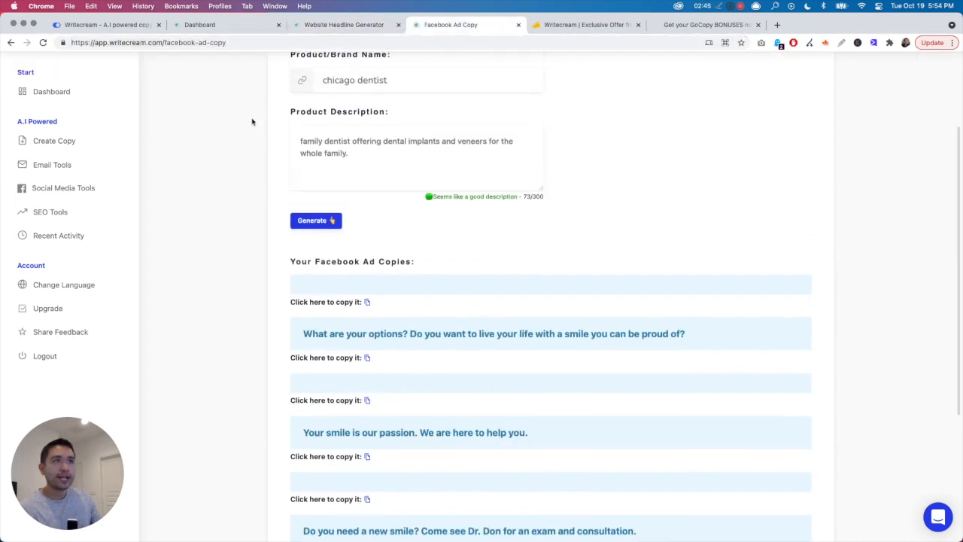
scroll(286, 145, "up", 2)
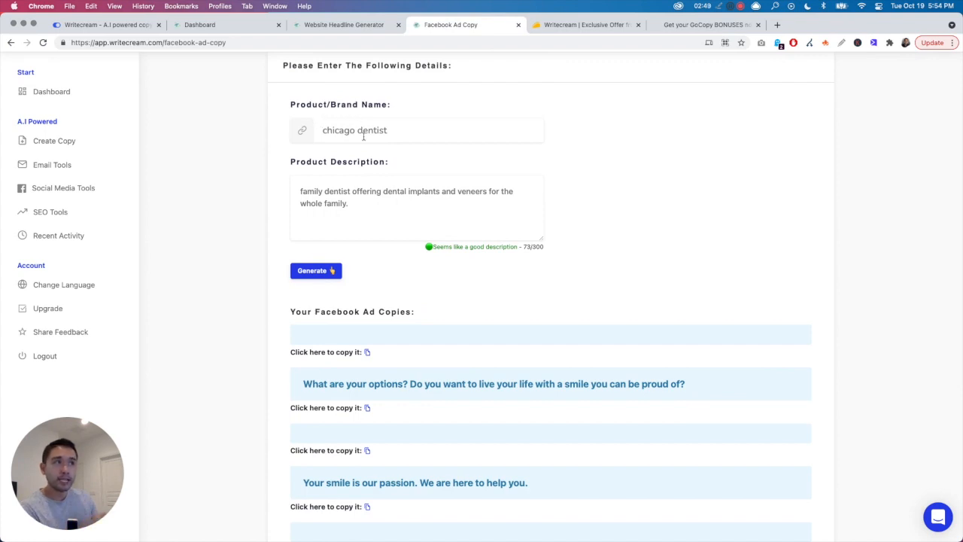
scroll(334, 203, "down", 3)
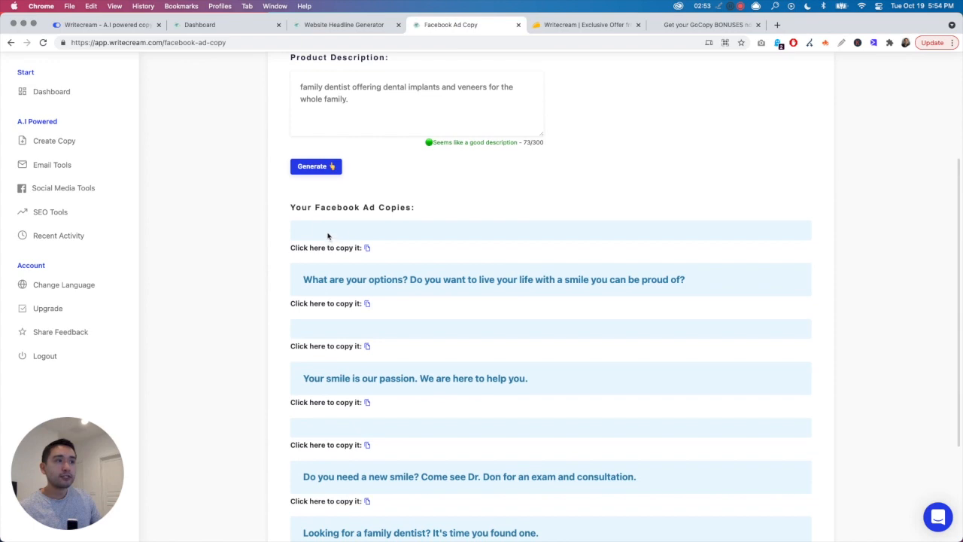
scroll(314, 339, "down", 1)
scroll(316, 347, "down", 2)
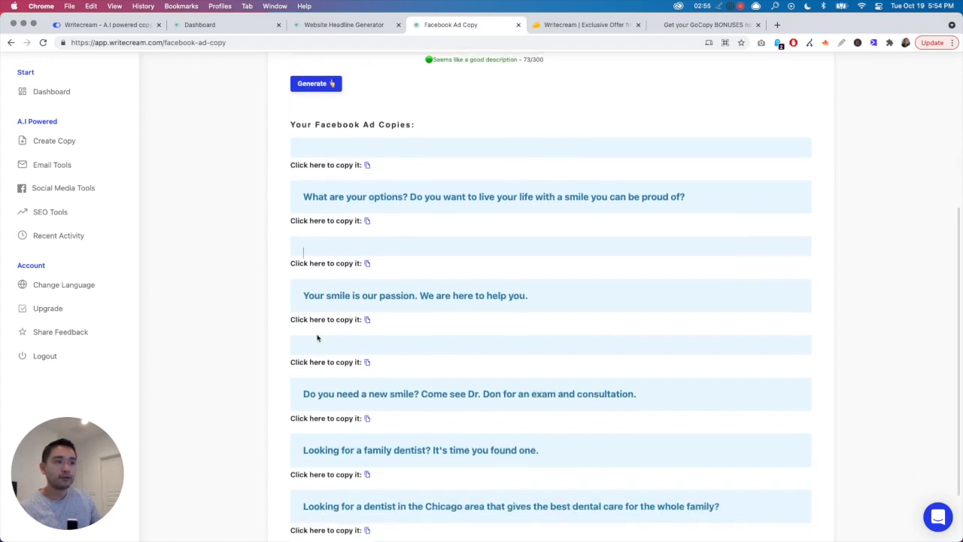
scroll(314, 343, "down", 3)
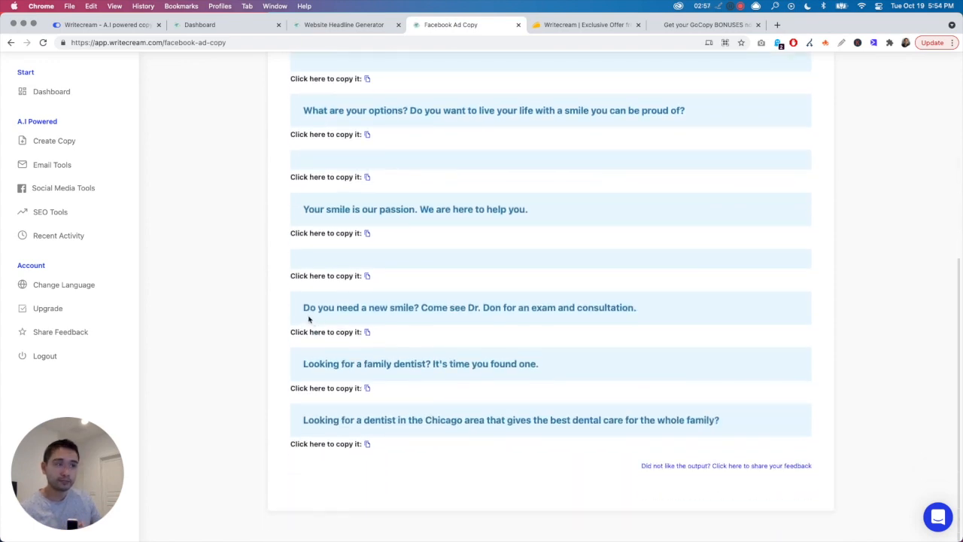
- Reread the generated Facebook ad copies from start to end, checking them against the chicago dentist product description and the empty result rows
scroll(326, 312, "up", 1)
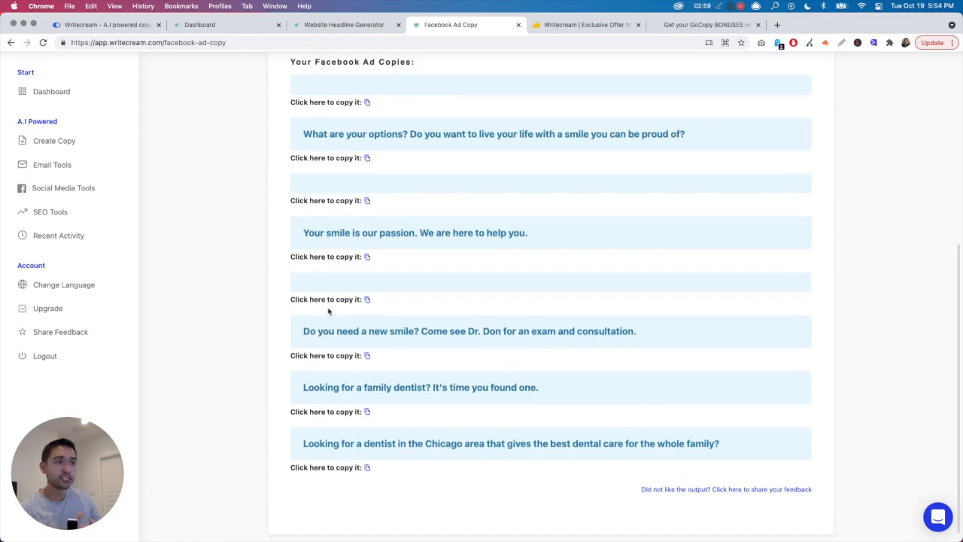
scroll(361, 271, "up", 5)
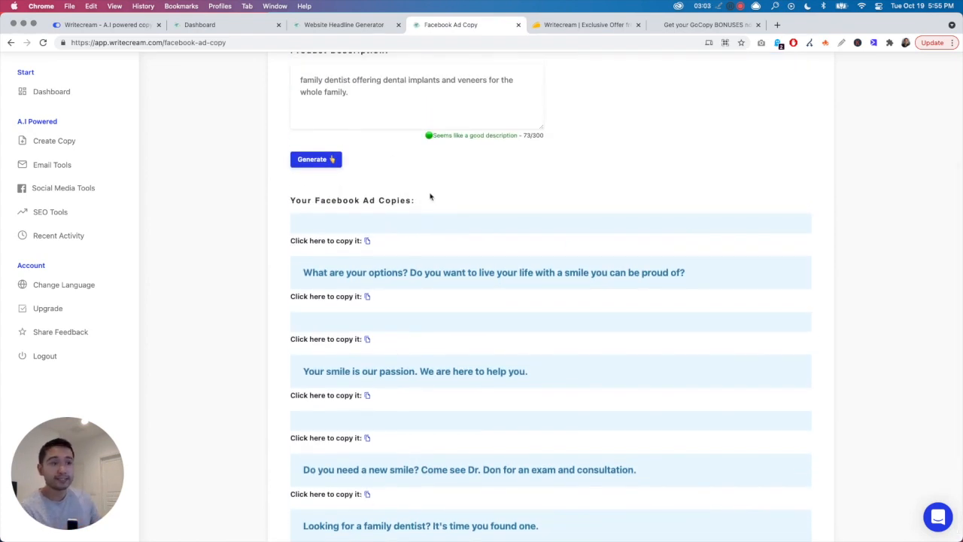
scroll(430, 197, "down", 1)
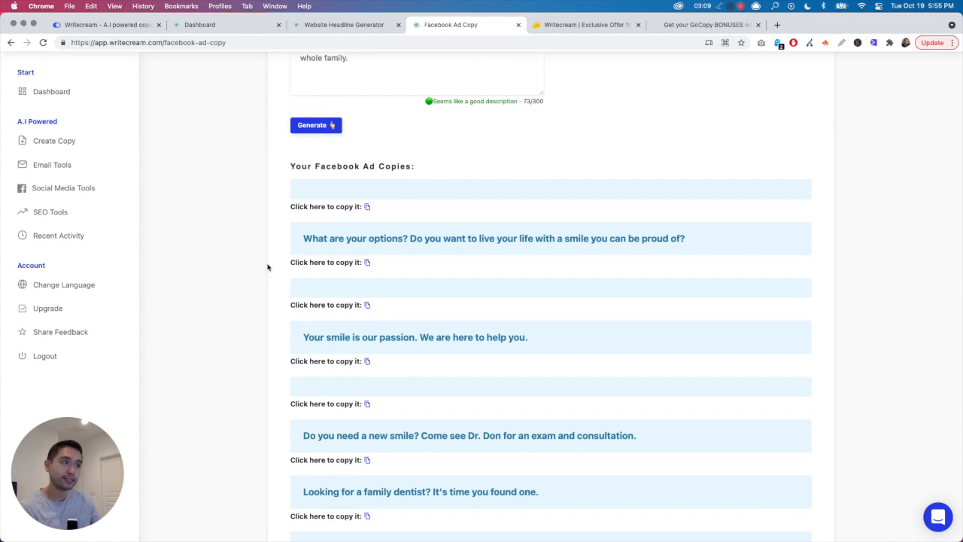
scroll(348, 249, "up", 3)
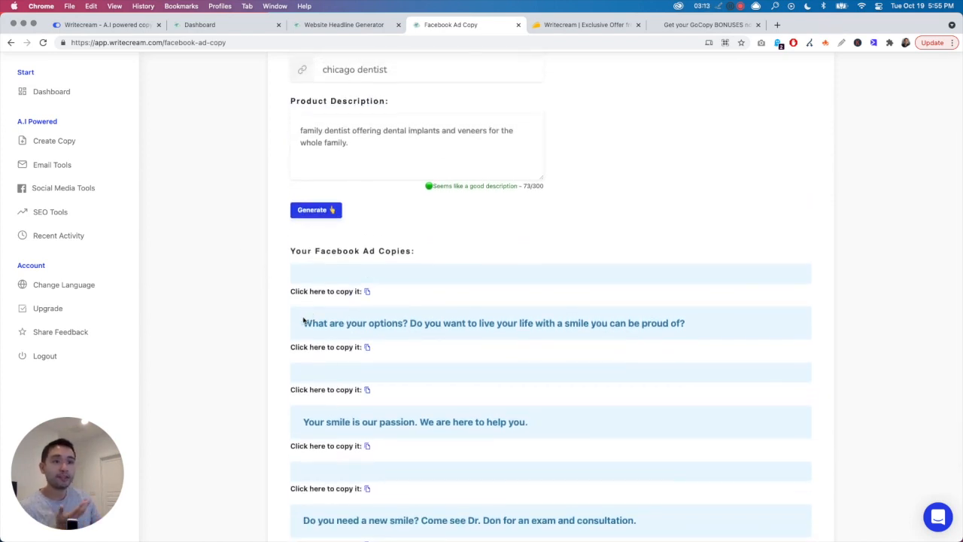
scroll(289, 305, "up", 5)
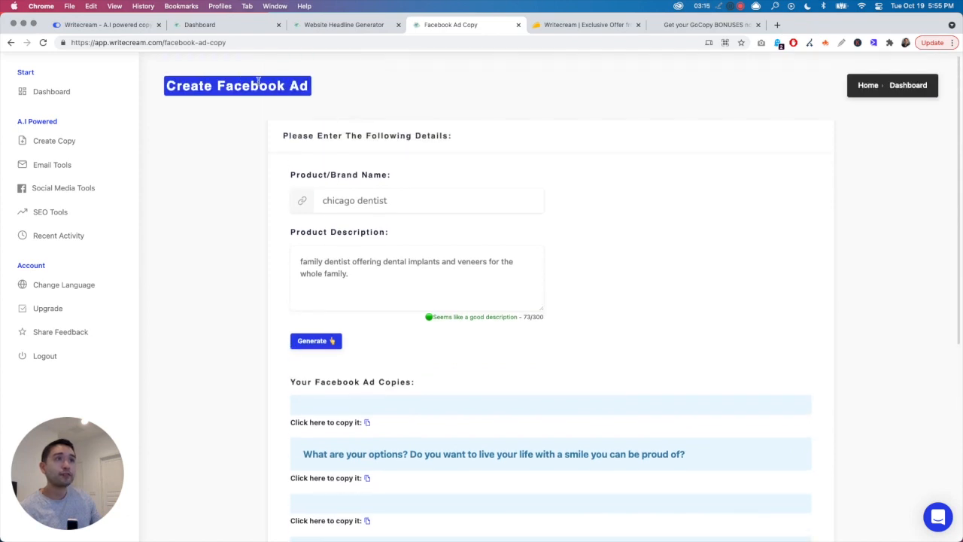
scroll(306, 131, "down", 5)
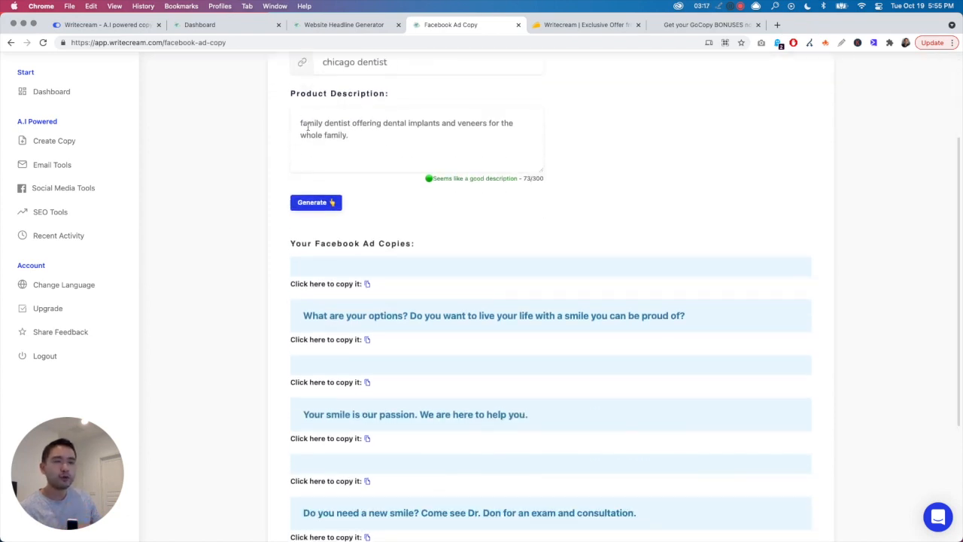
scroll(320, 143, "down", 5)
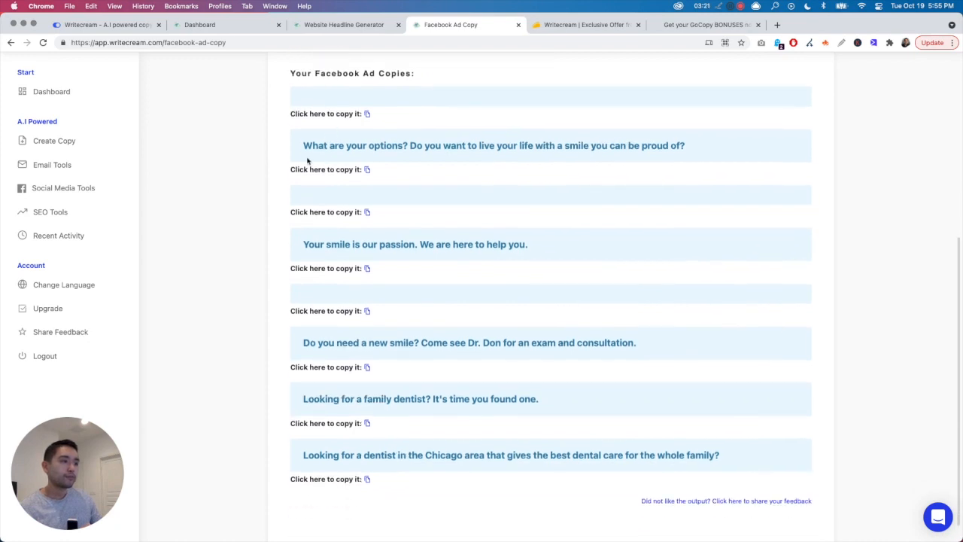
scroll(309, 161, "up", 2)
scroll(317, 202, "up", 1)
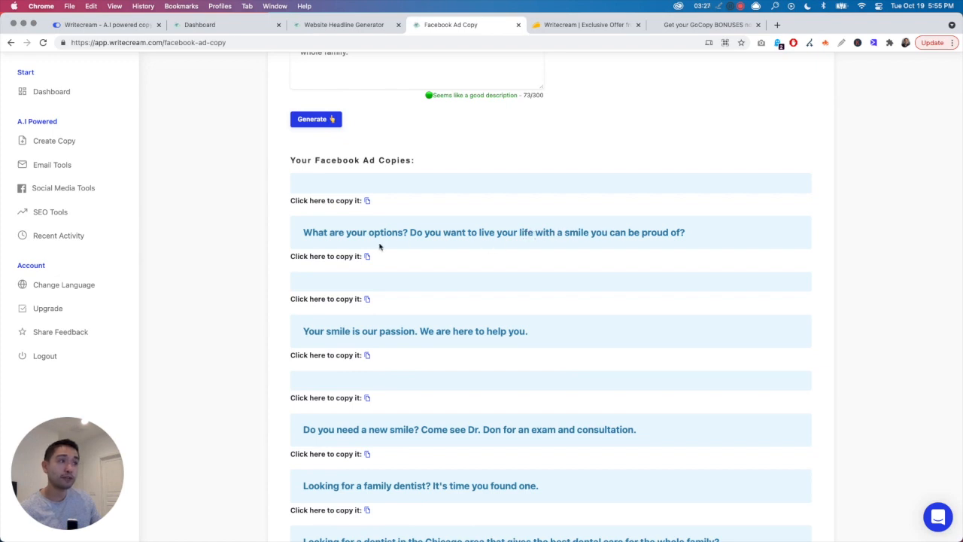
- Highlight "What are your options?" in the generated ad copy and compare it with the remaining copies
left_click_drag(301, 232, 412, 234)
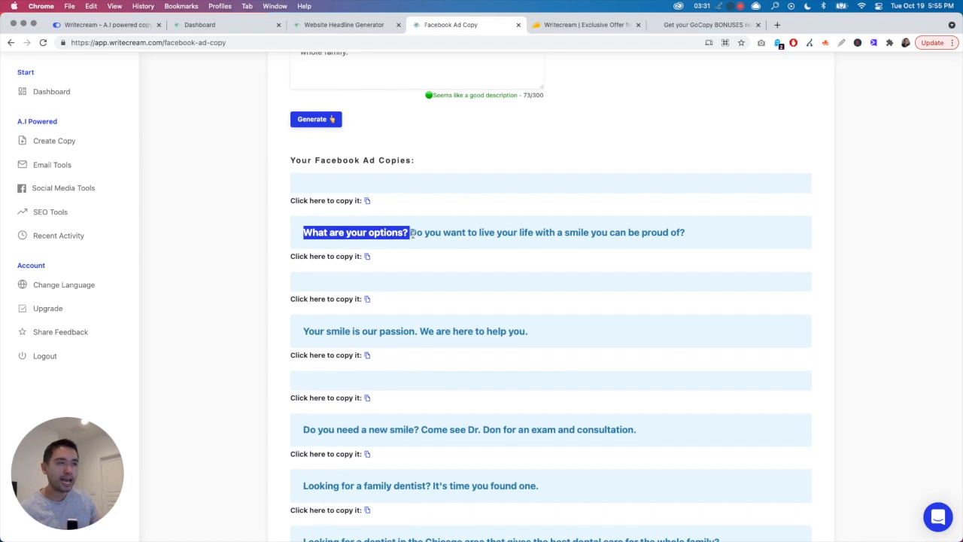
scroll(413, 238, "down", 1)
scroll(413, 238, "down", 2)
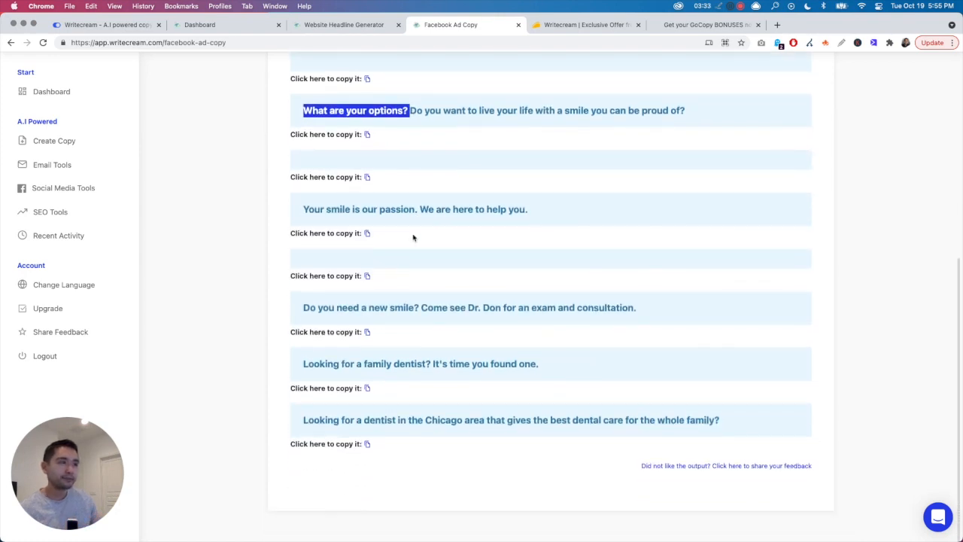
scroll(334, 302, "up", 5)
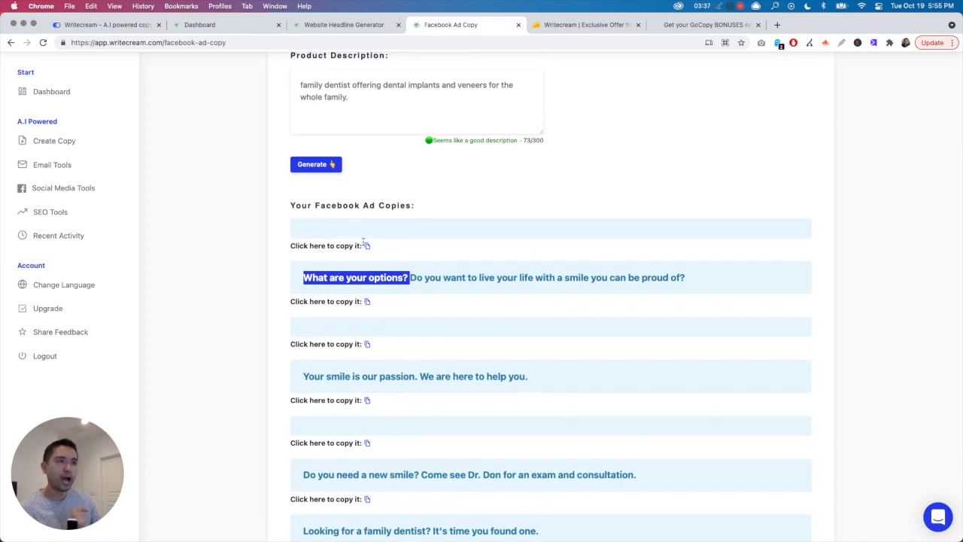
- Return to the Website Headline Generator page and open the Social Media Post Captions tool from the social media tools
left_click(340, 25)
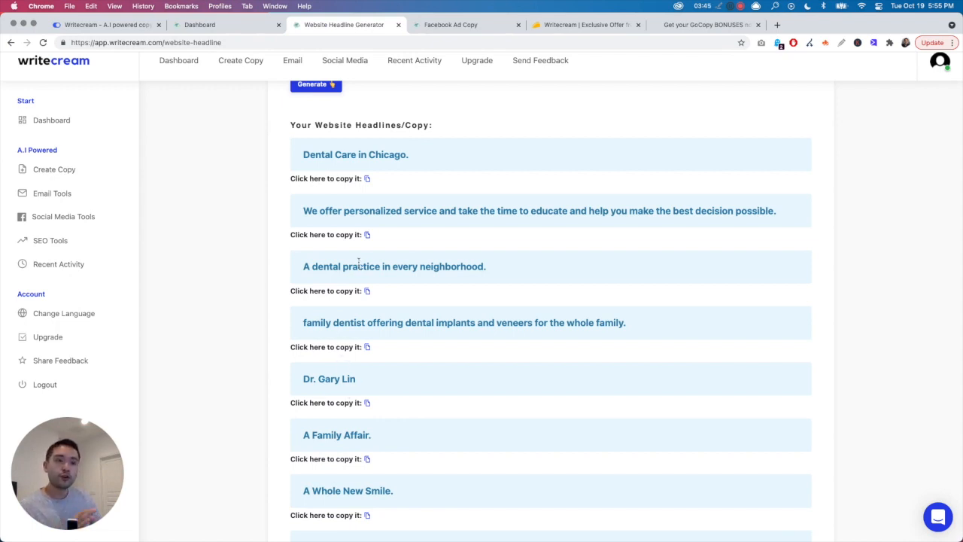
scroll(358, 263, "up", 5)
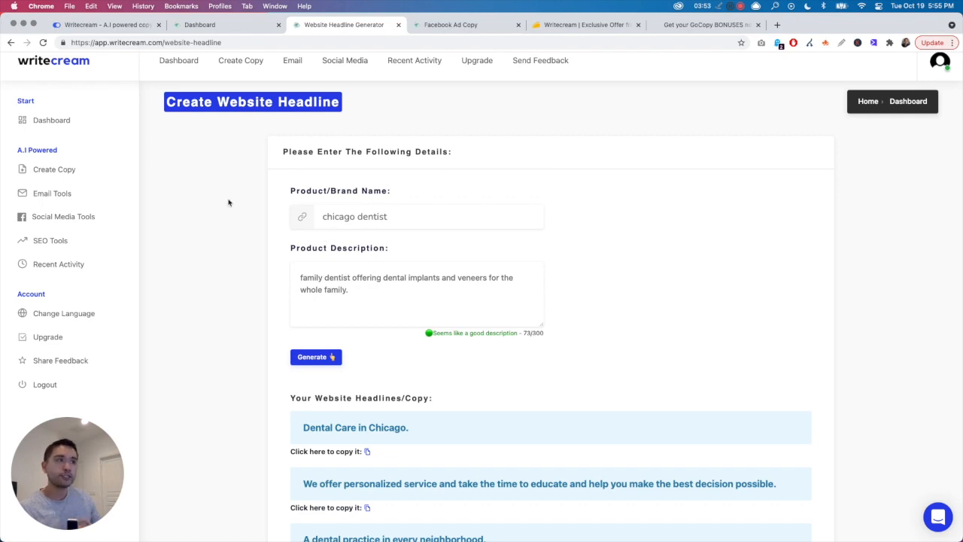
left_click(65, 219)
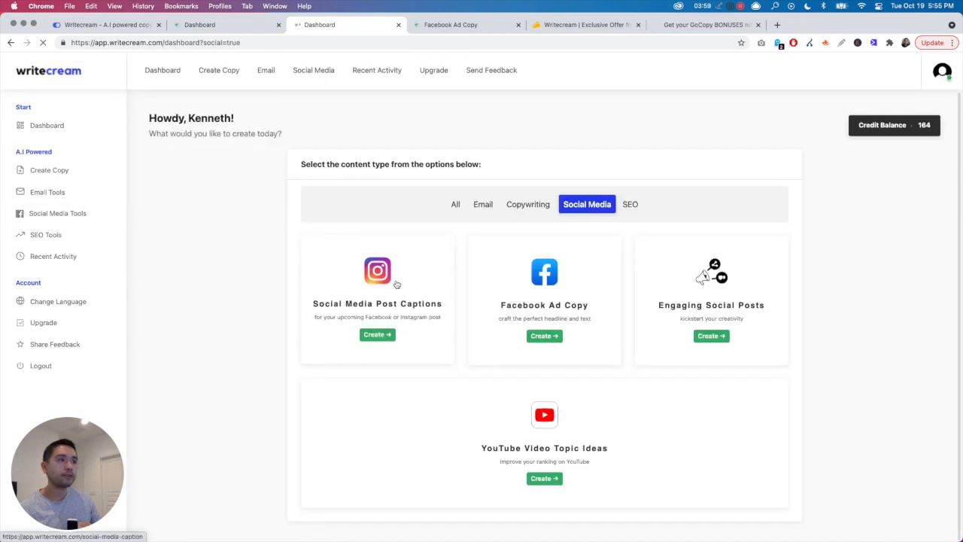
left_click(397, 282)
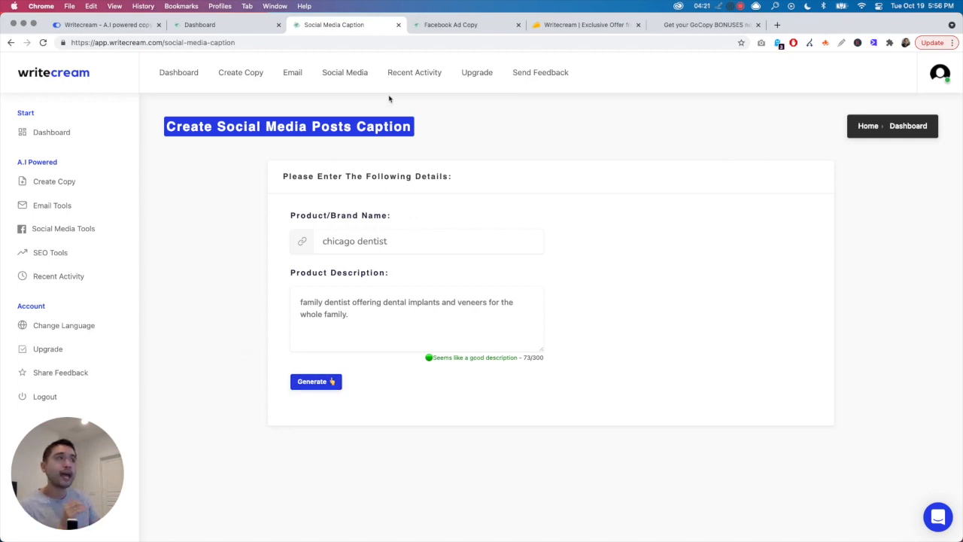
- Show the SEO tools and open the Long Form Editor
left_click(72, 254)
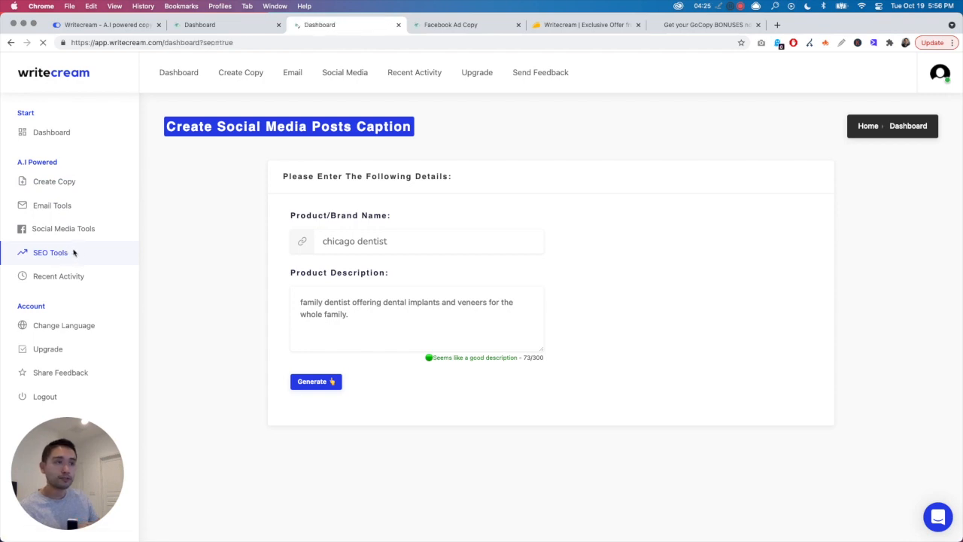
scroll(306, 260, "down", 4)
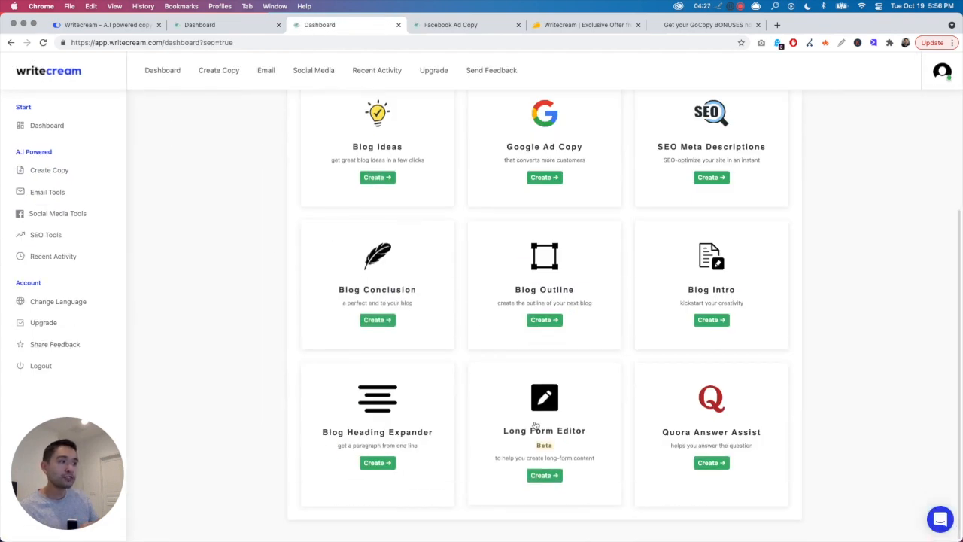
left_click(534, 423)
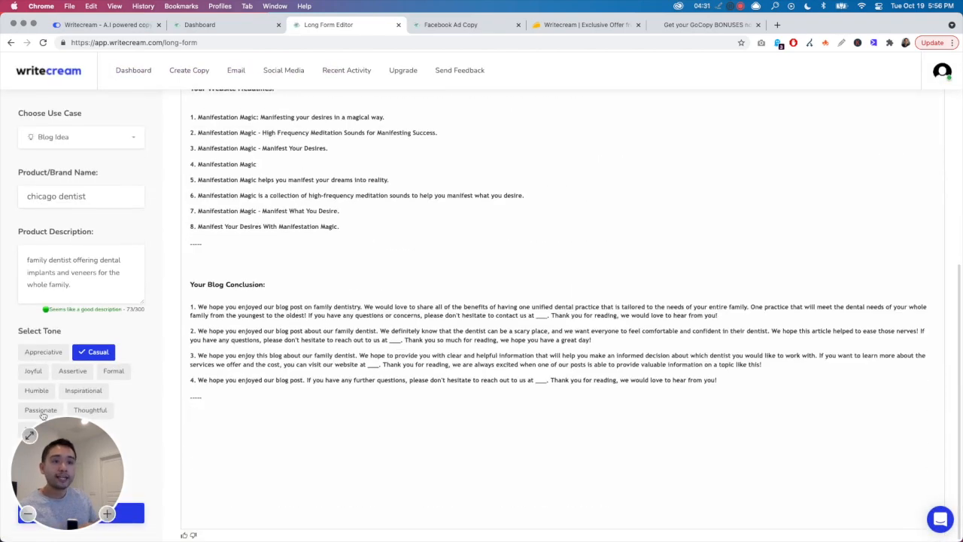
left_click_drag(84, 445, 209, 450)
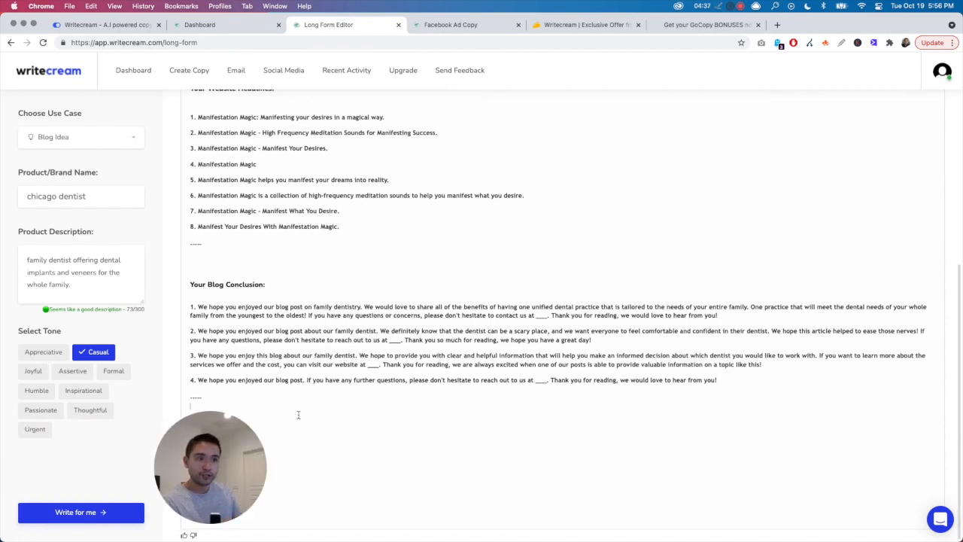
- Add the Appreciative, Joyful, Assertive, Formal, Humble, Inspirational, Passionate, Thoughtful and Urgent tones to the Casual tone
left_click(46, 352)
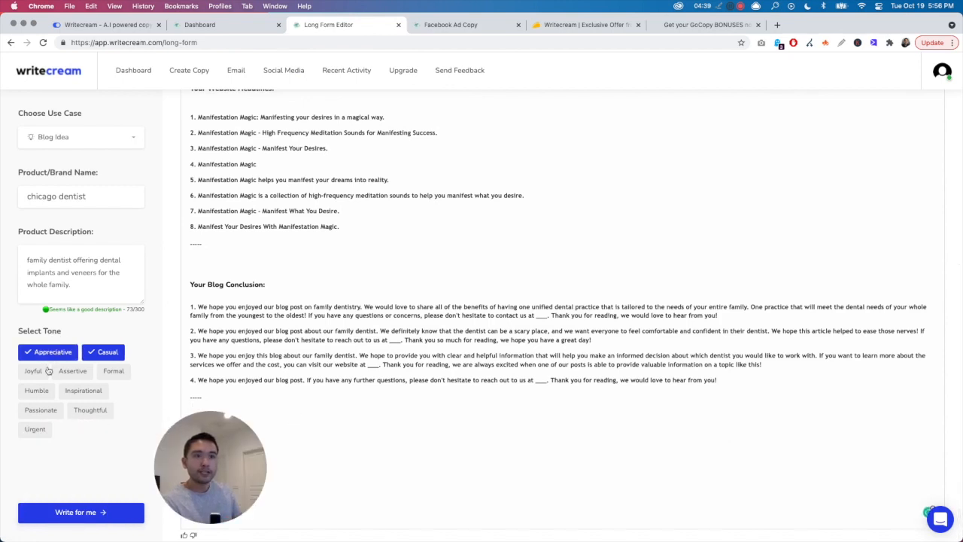
left_click(36, 374)
left_click(73, 371)
left_click(62, 391)
left_click(47, 391)
left_click(43, 410)
left_click(106, 410)
left_click(85, 429)
left_click(41, 429)
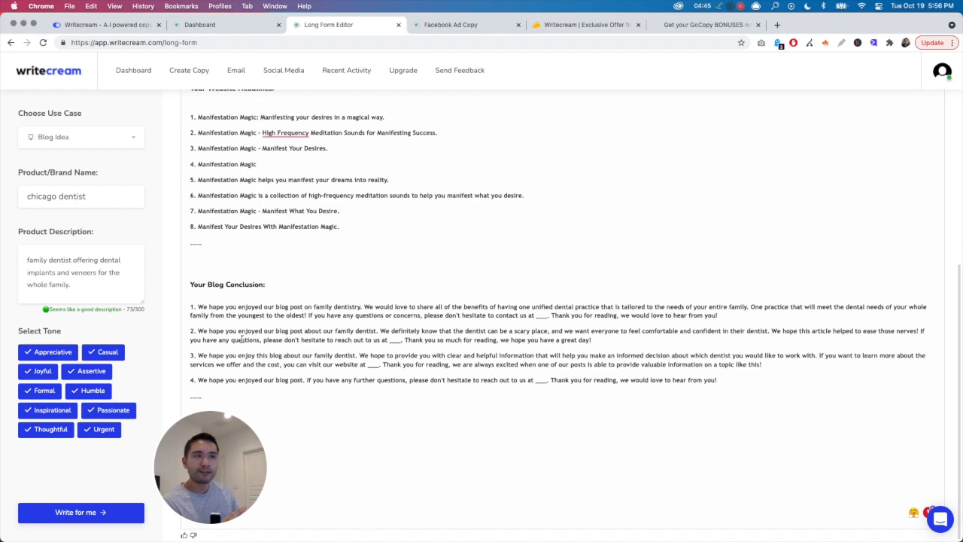
left_click_drag(223, 458, 82, 468)
left_click(185, 469)
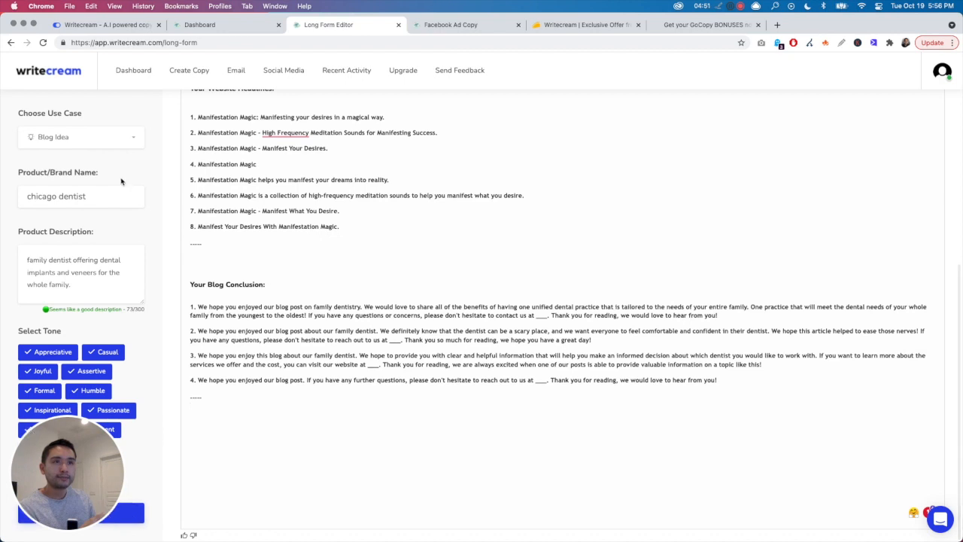
- Change the use case to Blog Intro and generate the text for chicago dentist
left_click(124, 142)
left_click(57, 194)
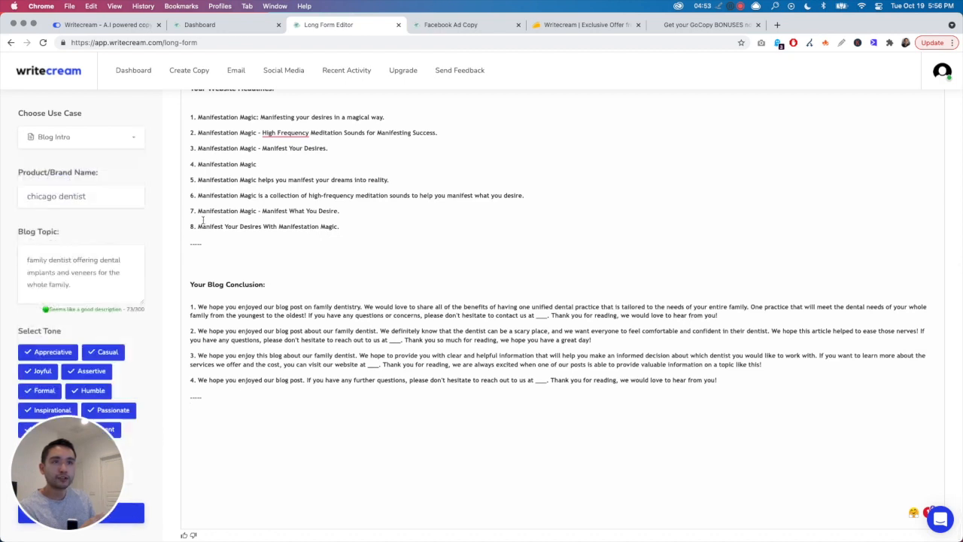
left_click(137, 520)
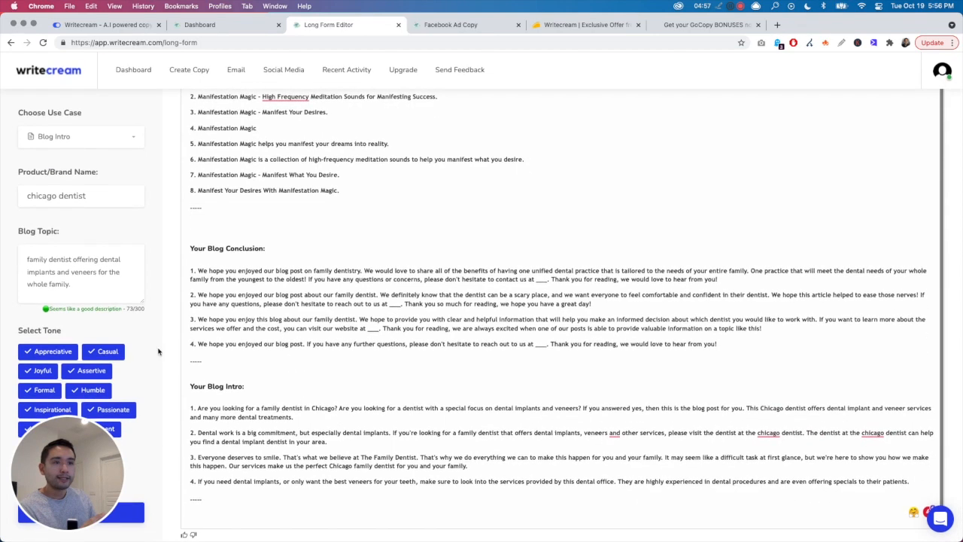
- Deselect the Joyful, Assertive, Humble, Inspirational, Formal, Thoughtful, Casual and Appreciative tones, keeping only Passionate and Urgent
left_click(43, 371)
left_click(91, 372)
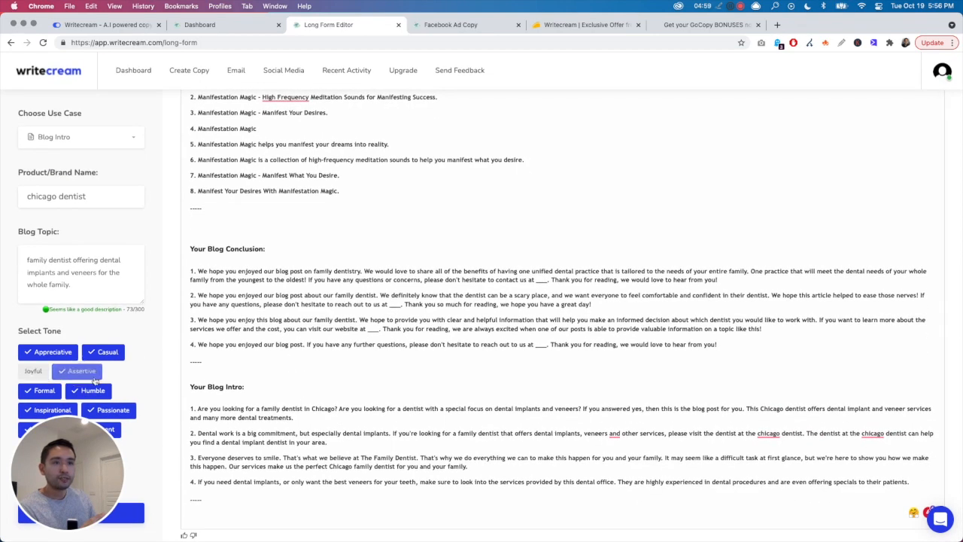
left_click(99, 390)
left_click(41, 390)
left_click(126, 370)
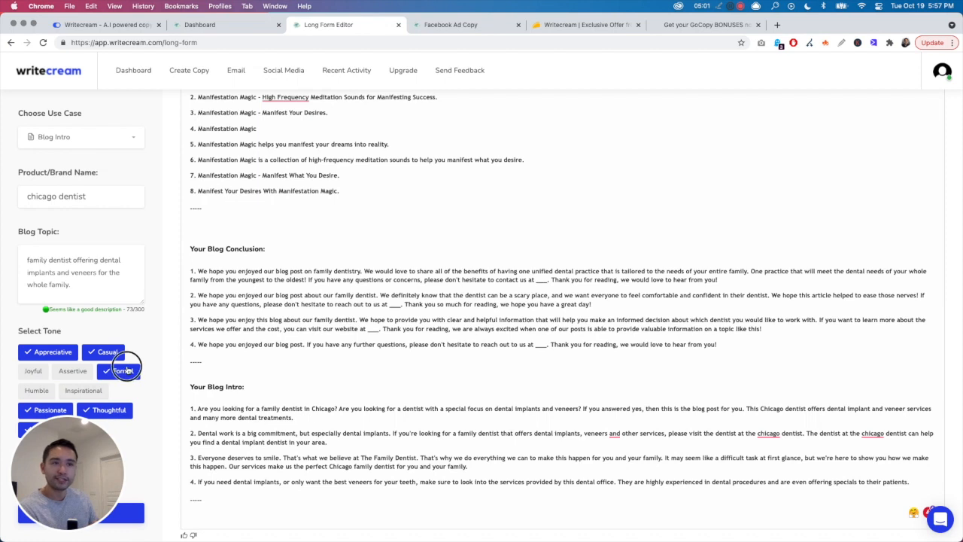
left_click(109, 411)
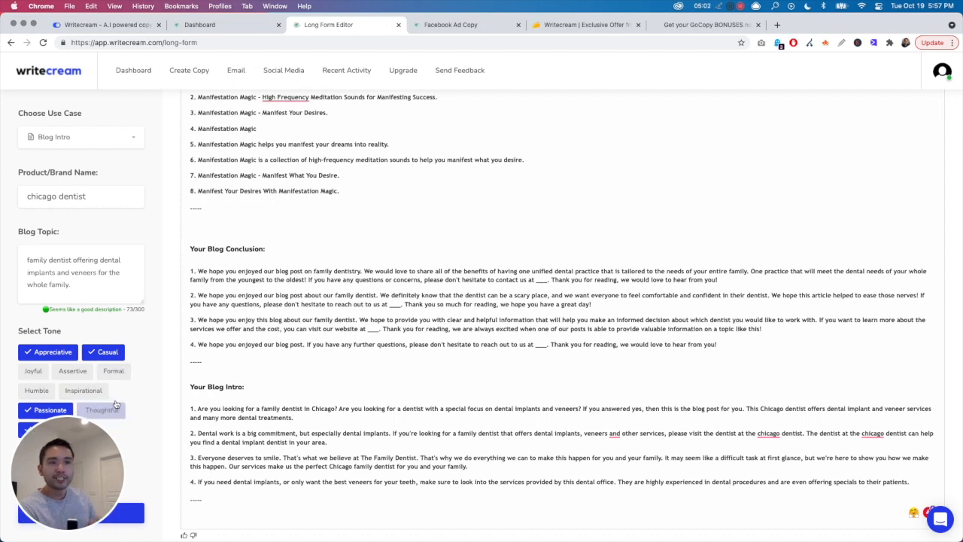
left_click(103, 353)
left_click(48, 352)
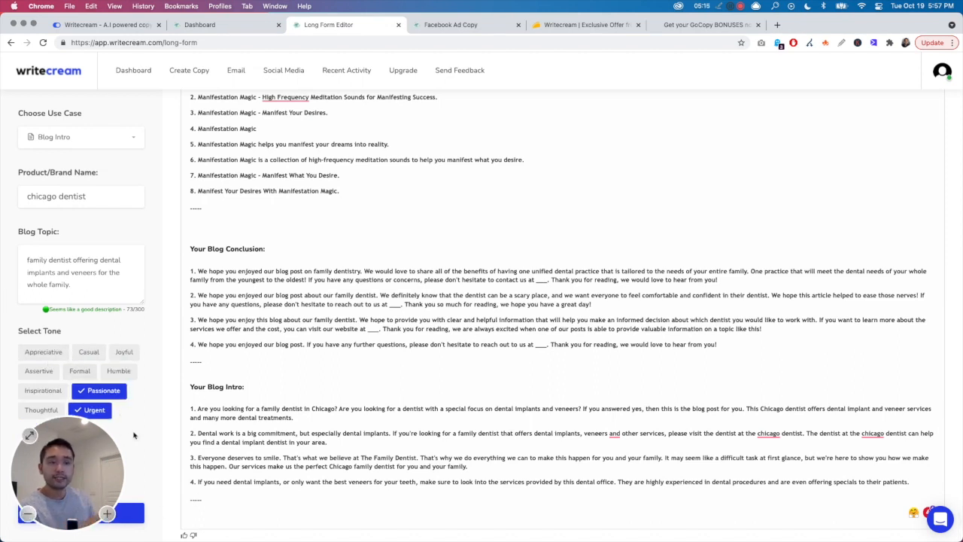
- Generate another Blog Intro with the Passionate and Urgent tones and read the newly written intros
left_click(137, 517)
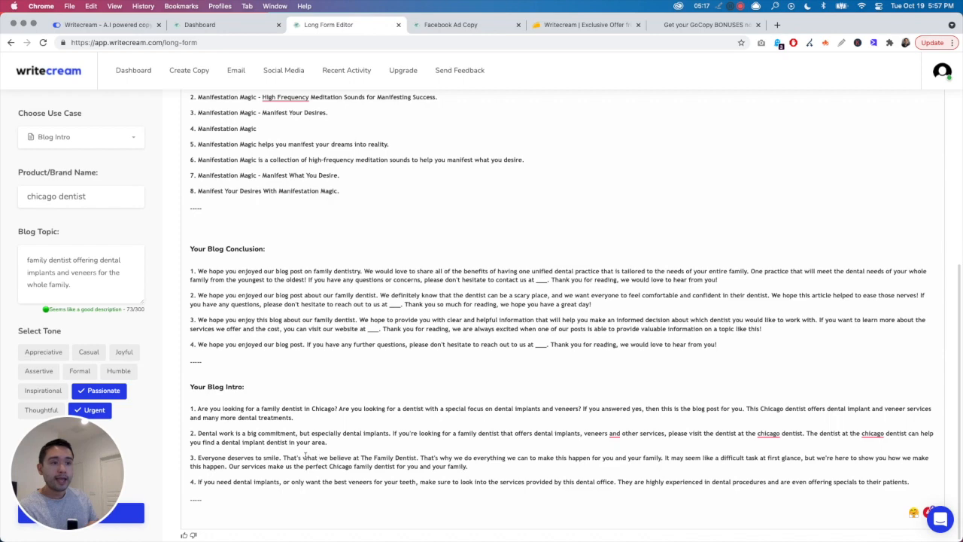
scroll(303, 456, "down", 4)
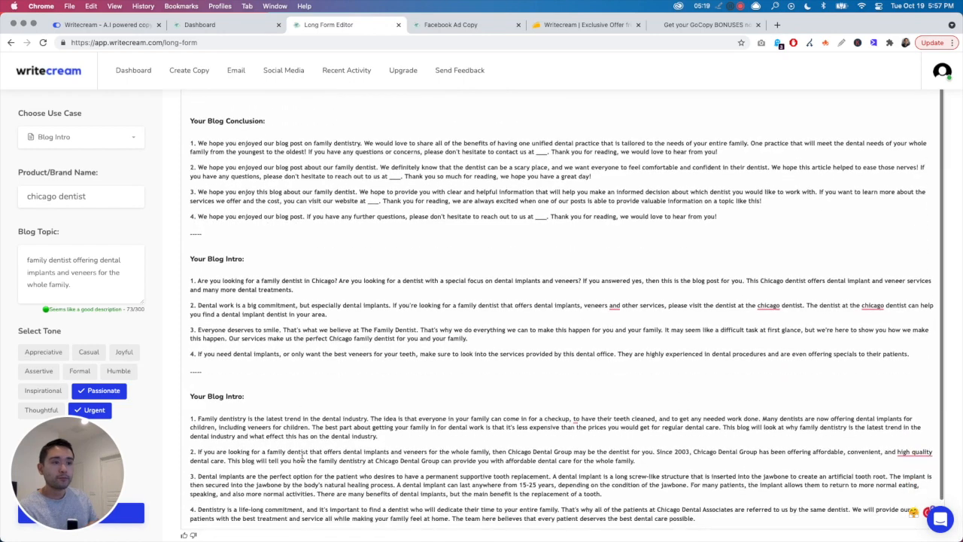
scroll(303, 455, "down", 1)
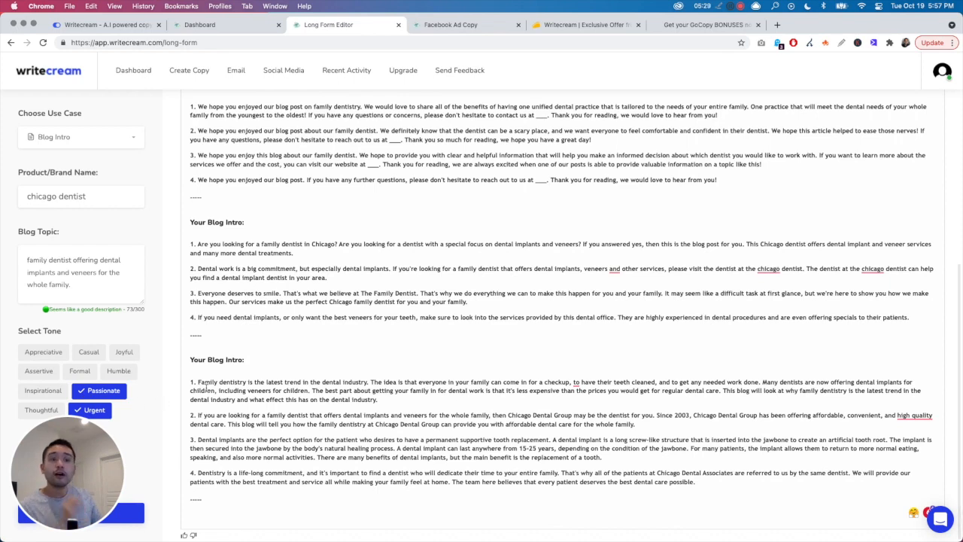
- View Writecream's plan on the AppSumo offer page and switch to the copywriting bonuses page
left_click(549, 25)
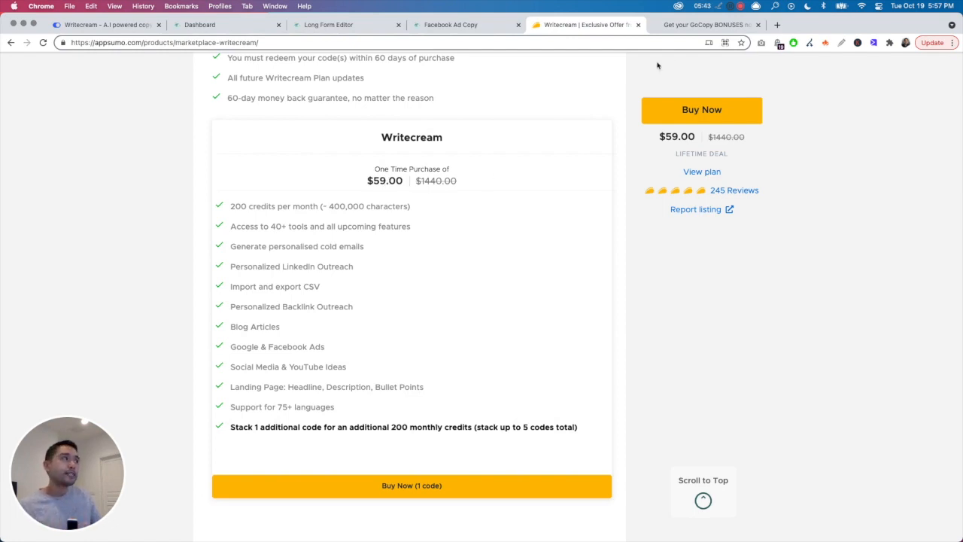
left_click(676, 28)
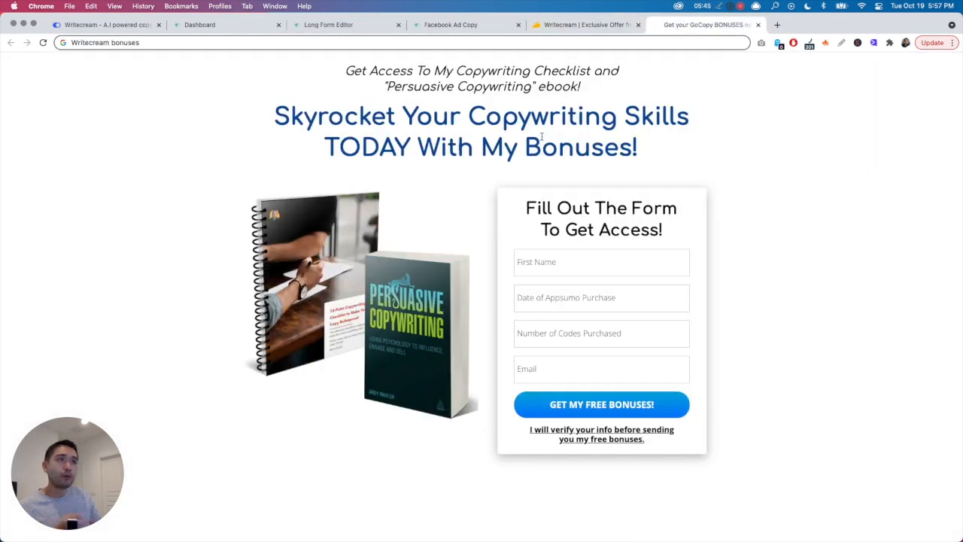